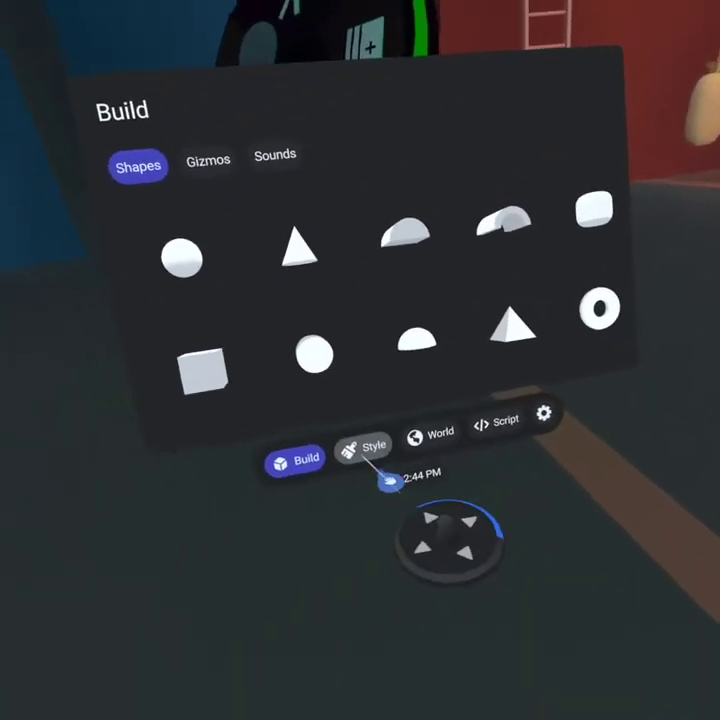
# - Paint the lower cube blue using the Bold Discovery Palette
pyautogui.click(385, 510)
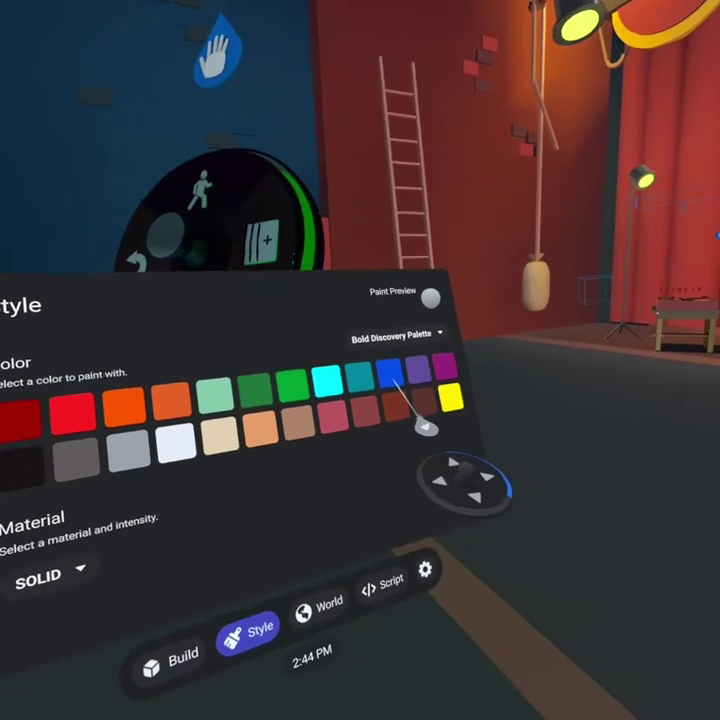
pyautogui.click(536, 259)
pyautogui.click(386, 469)
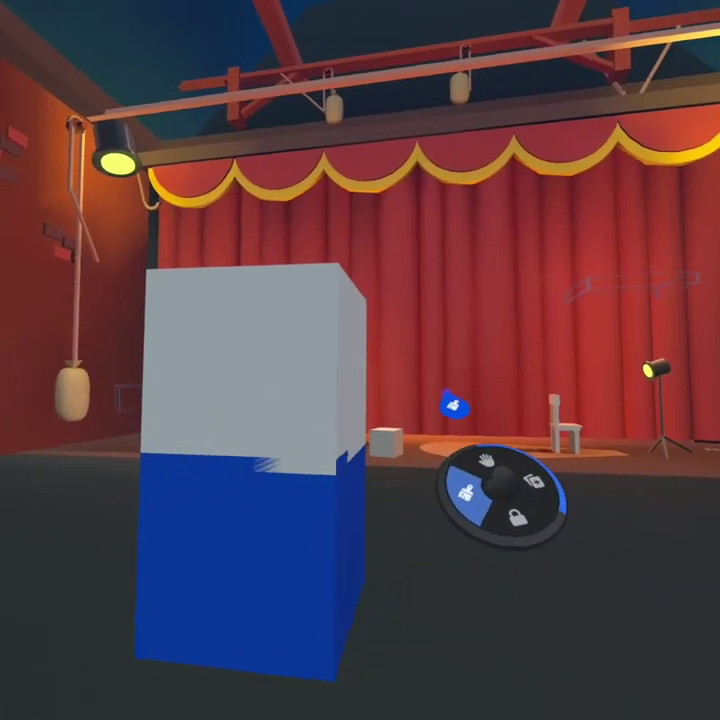
pyautogui.click(425, 472)
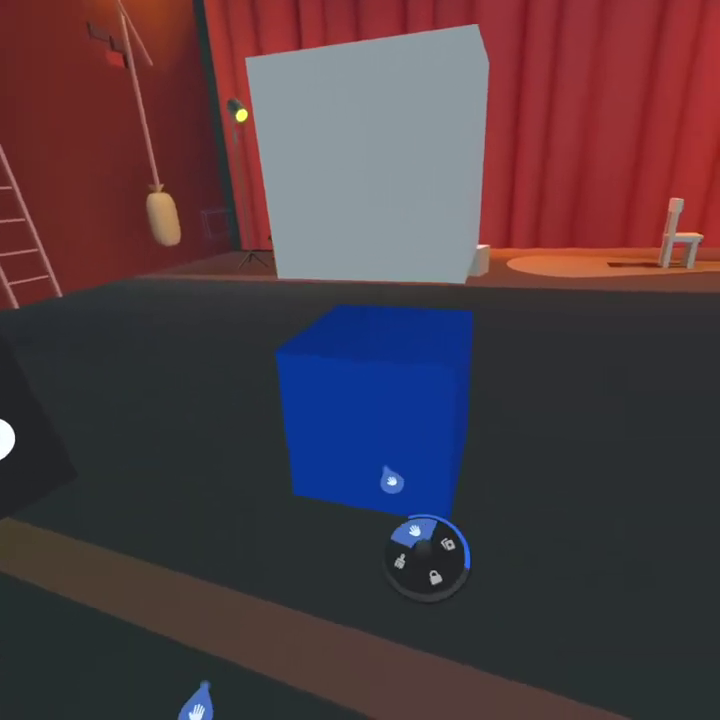
# - Try moving the blue cube with snapping on and setting the white cube on top of it
pyautogui.click(385, 485)
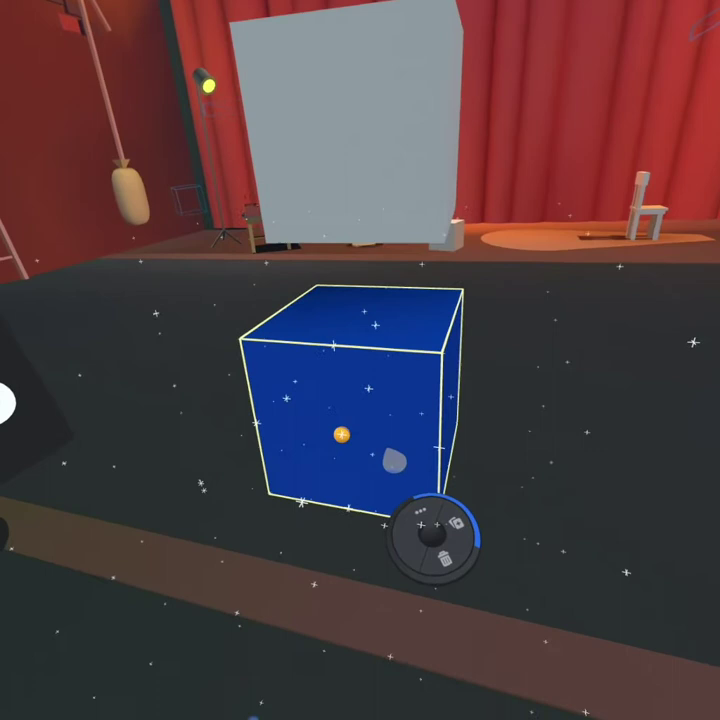
pyautogui.click(407, 458)
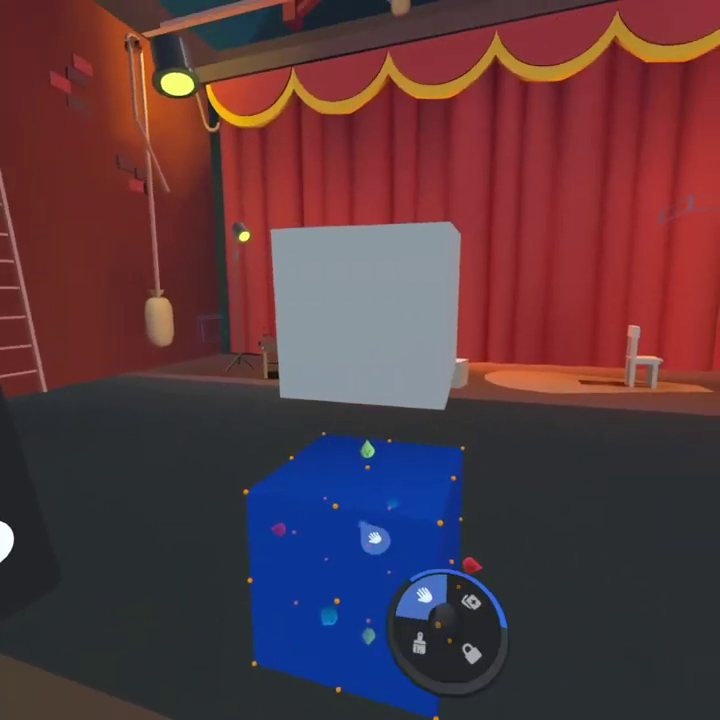
pyautogui.click(420, 458)
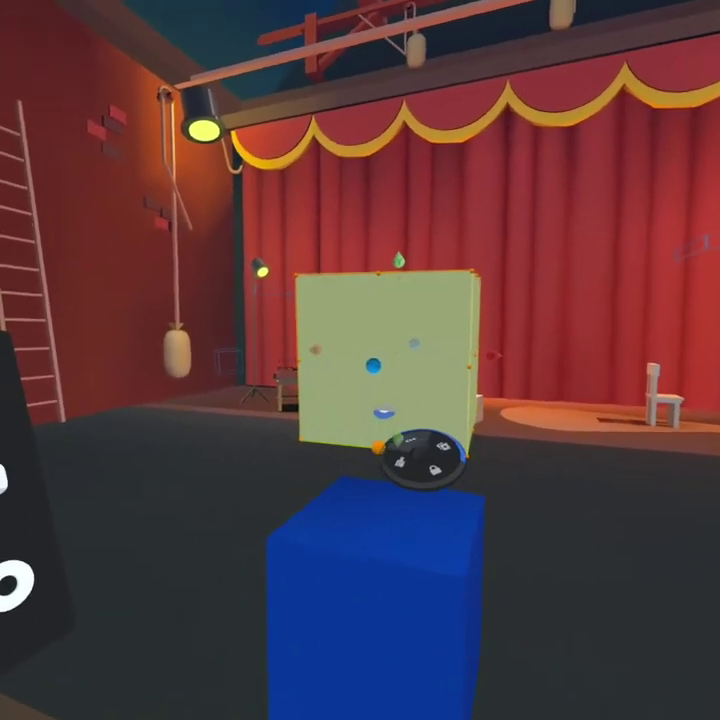
pyautogui.click(460, 415)
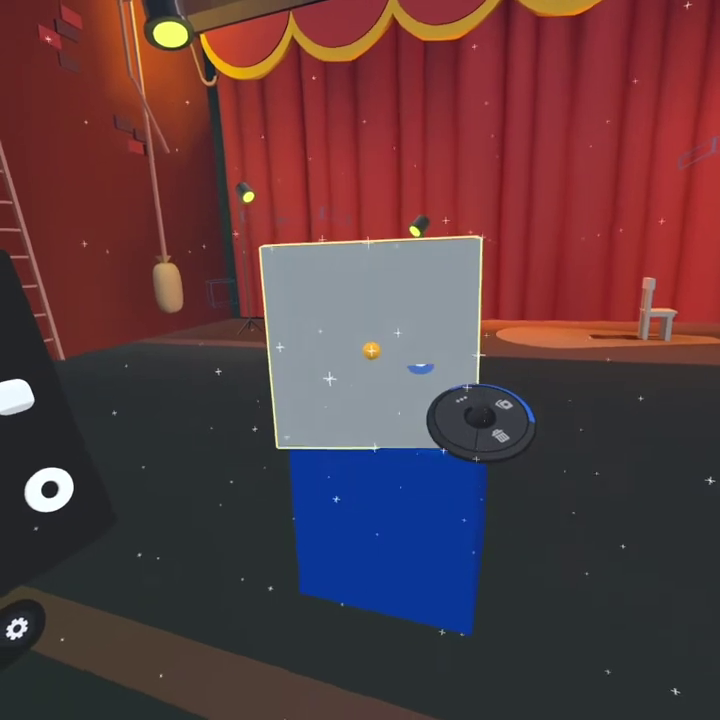
pyautogui.click(448, 478)
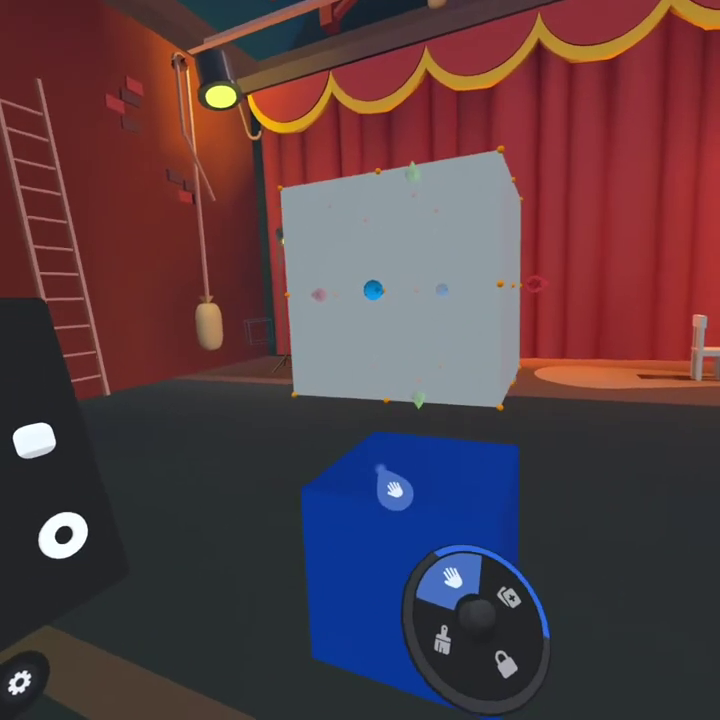
# - Snap the white cube's lower corner to the blue cube's upper corner so the two stack flush
pyautogui.moveTo(390, 485); pyautogui.dragTo(410, 490)
pyautogui.moveTo(463, 519); pyautogui.dragTo(437, 421)
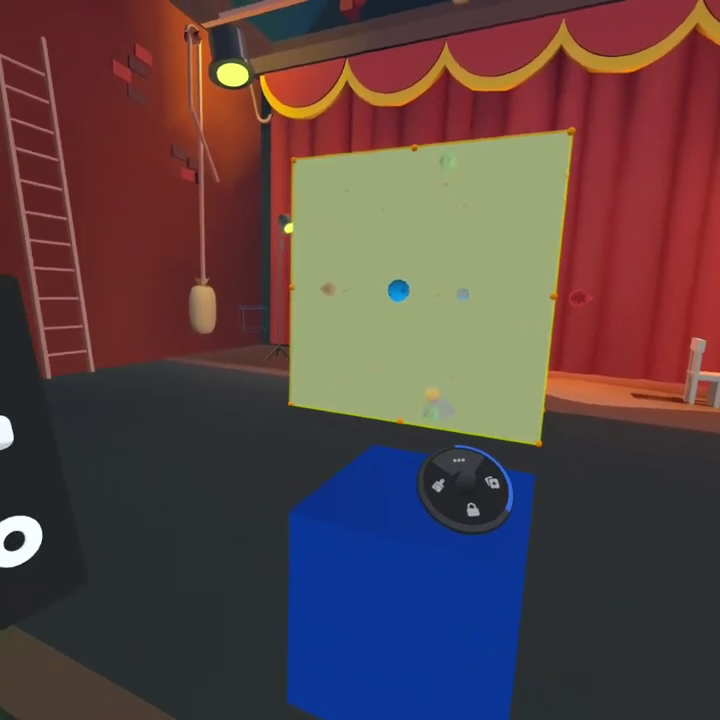
pyautogui.click(352, 420)
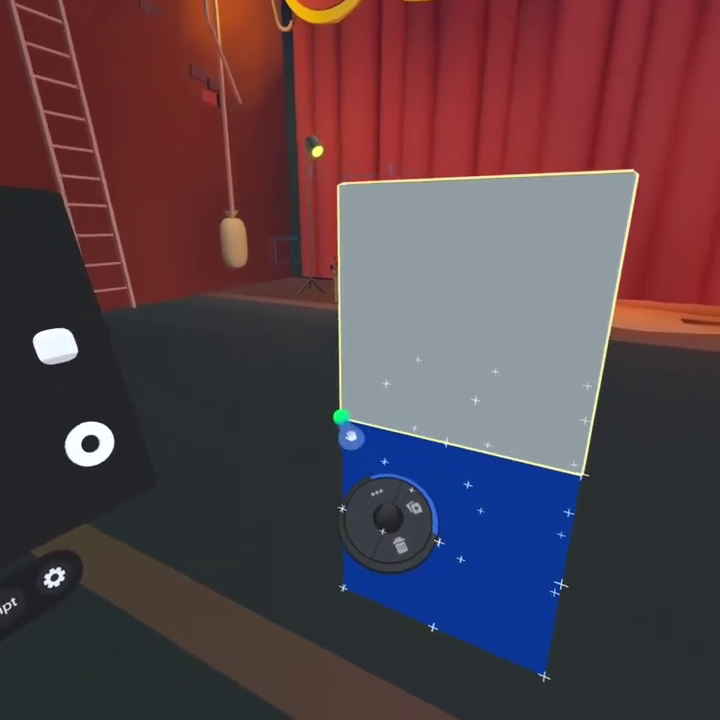
pyautogui.click(335, 432)
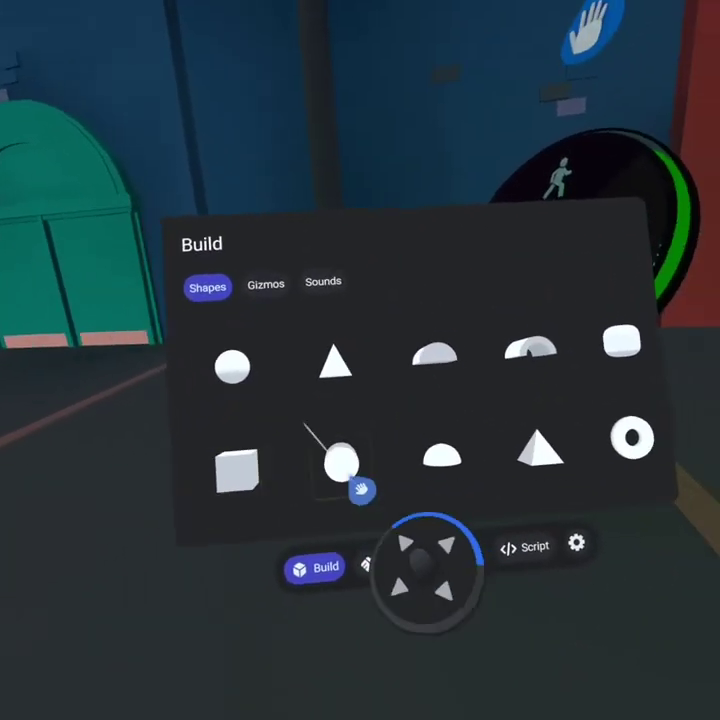
# - Add a cylinder shape and enlarge it above the white cube
pyautogui.moveTo(350, 467); pyautogui.dragTo(375, 525)
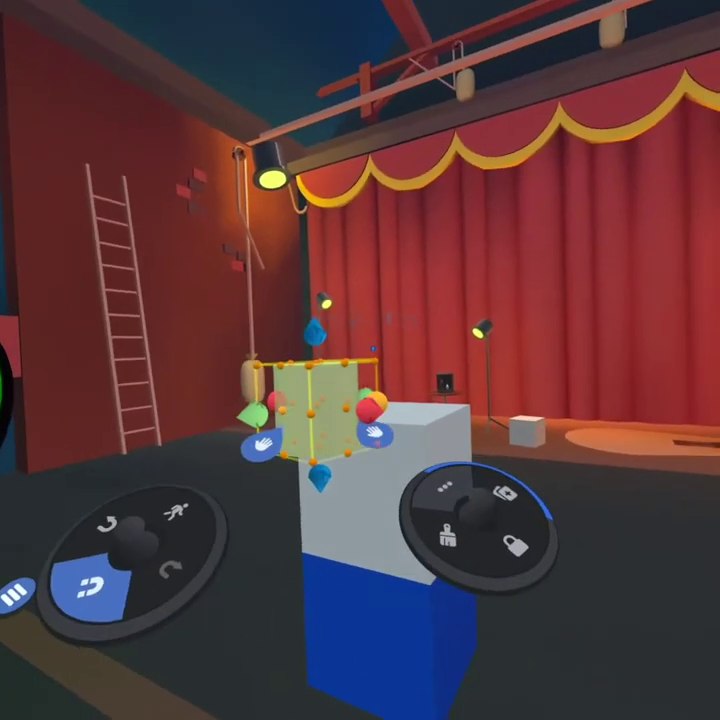
pyautogui.moveTo(370, 410)
pyautogui.mouseDown()
pyautogui.moveTo(368, 440)
pyautogui.moveTo(375, 420)
pyautogui.mouseUp()
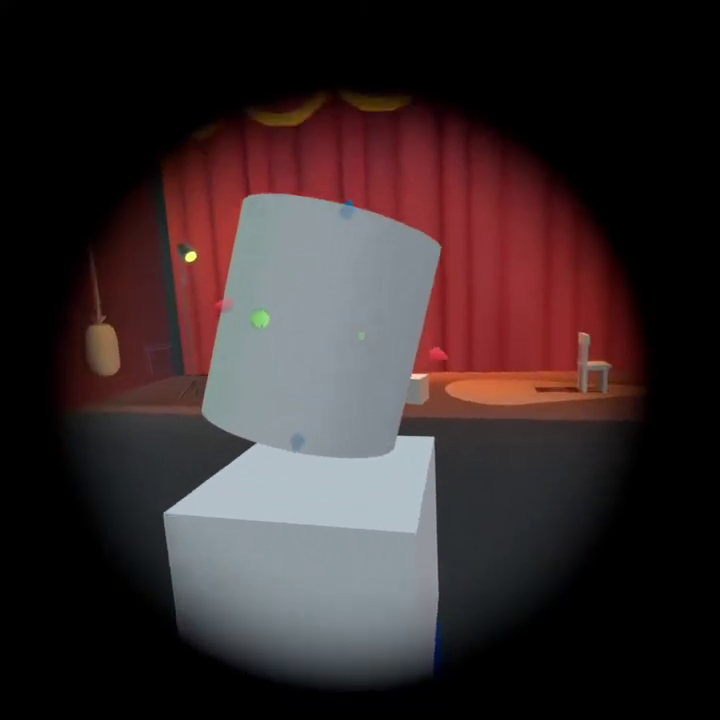
pyautogui.moveTo(400, 400); pyautogui.dragTo(445, 385)
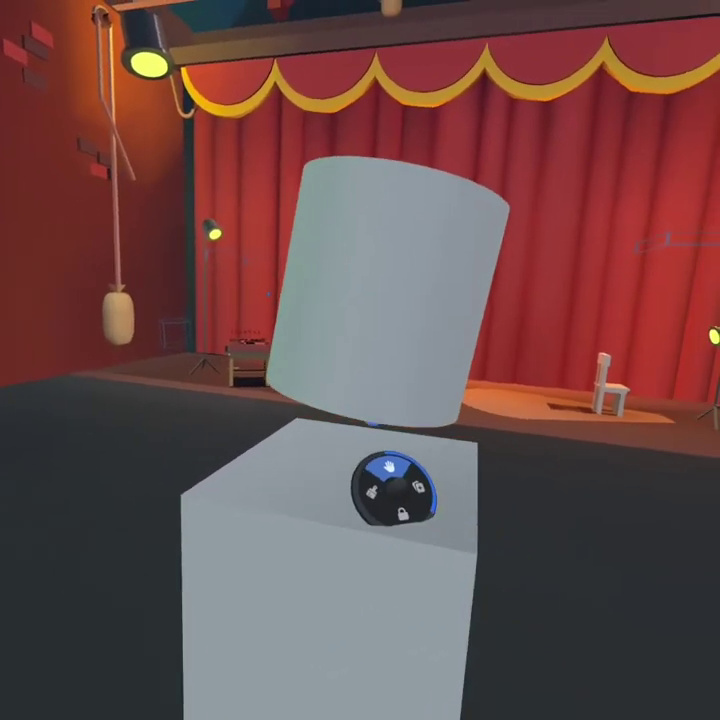
# - Straighten the tilted cylinder and snap it upright onto the top face of the white cube
pyautogui.moveTo(371, 407); pyautogui.dragTo(373, 428)
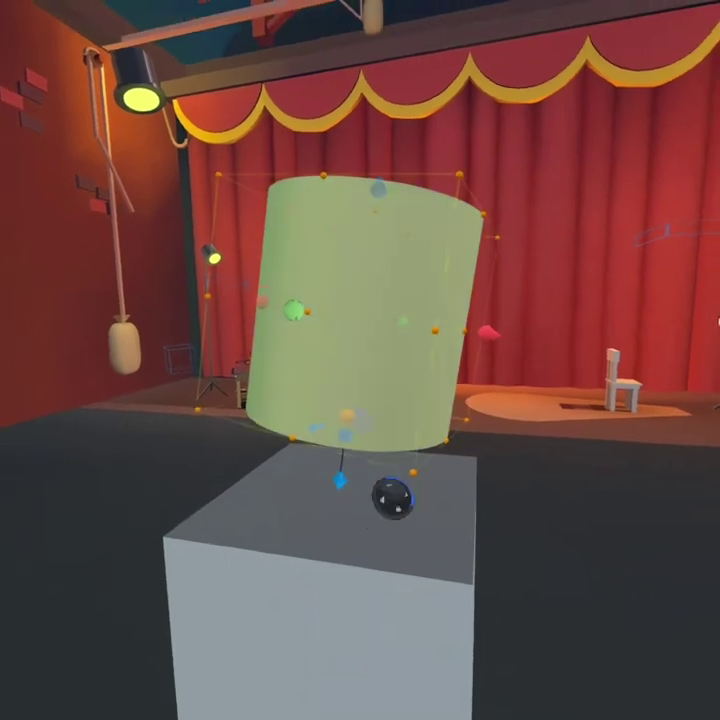
pyautogui.moveTo(340, 481); pyautogui.dragTo(360, 418)
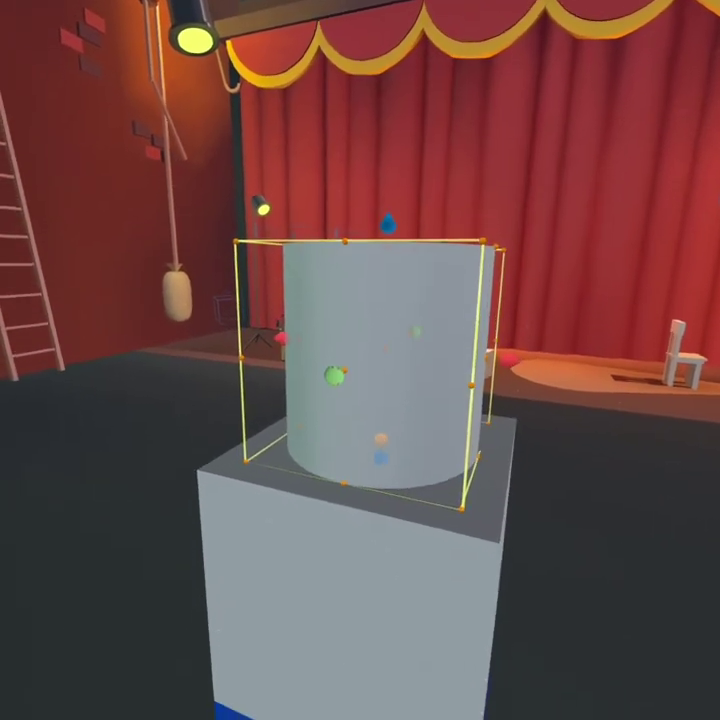
pyautogui.moveTo(360, 400); pyautogui.dragTo(465, 365)
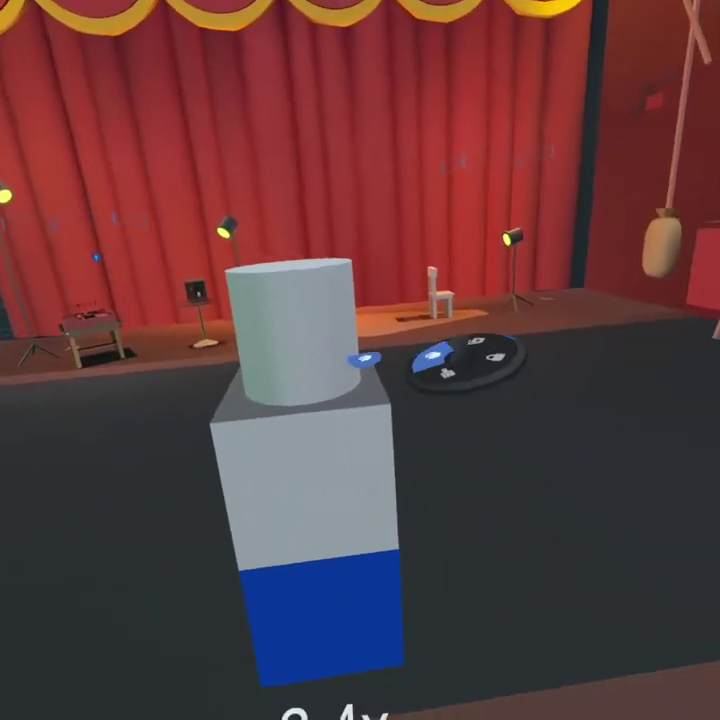
# - Try stretching the cylinder sideways along its red axis
pyautogui.moveTo(370, 375); pyautogui.dragTo(541, 488)
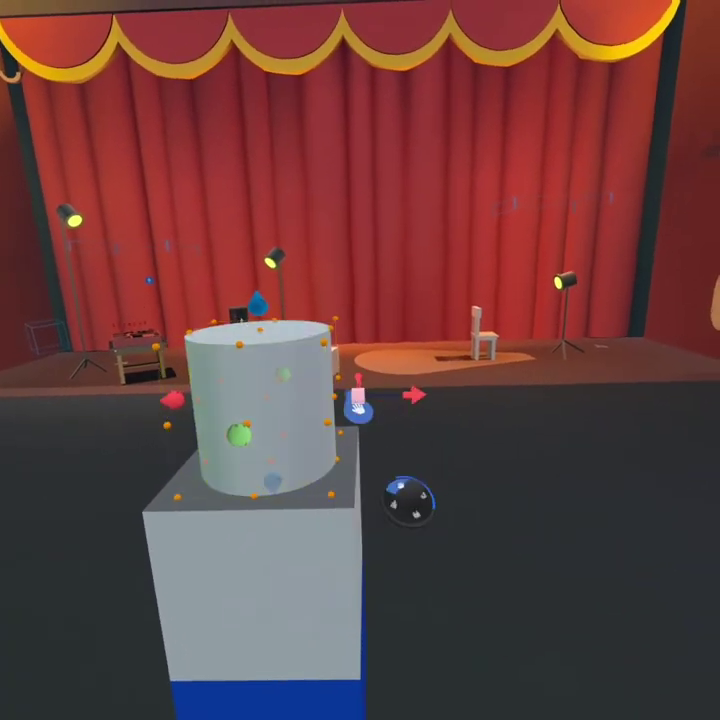
pyautogui.moveTo(370, 395); pyautogui.dragTo(415, 425)
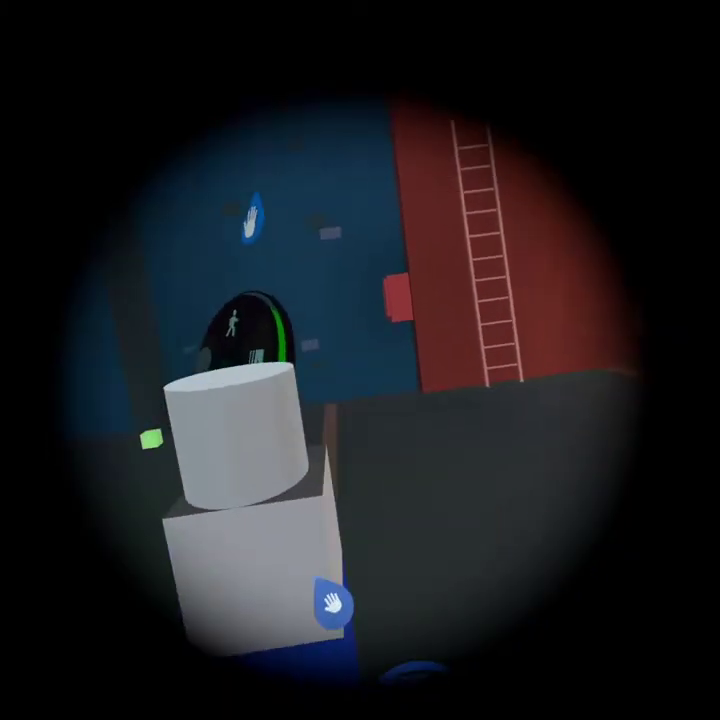
pyautogui.click(255, 410)
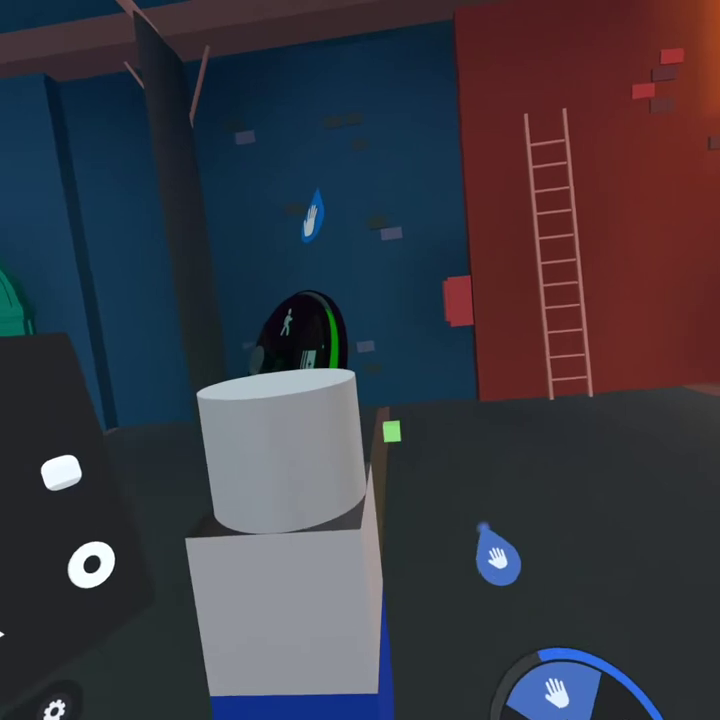
pyautogui.moveTo(497, 558)
pyautogui.mouseDown()
pyautogui.moveTo(450, 497)
pyautogui.moveTo(517, 563)
pyautogui.moveTo(476, 524)
pyautogui.moveTo(489, 550)
pyautogui.mouseUp()
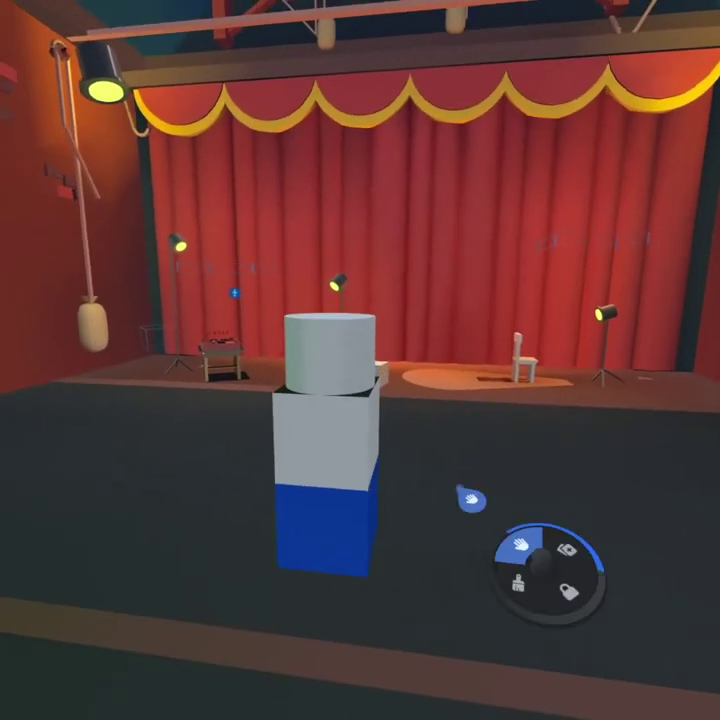
pyautogui.moveTo(471, 500); pyautogui.dragTo(372, 425)
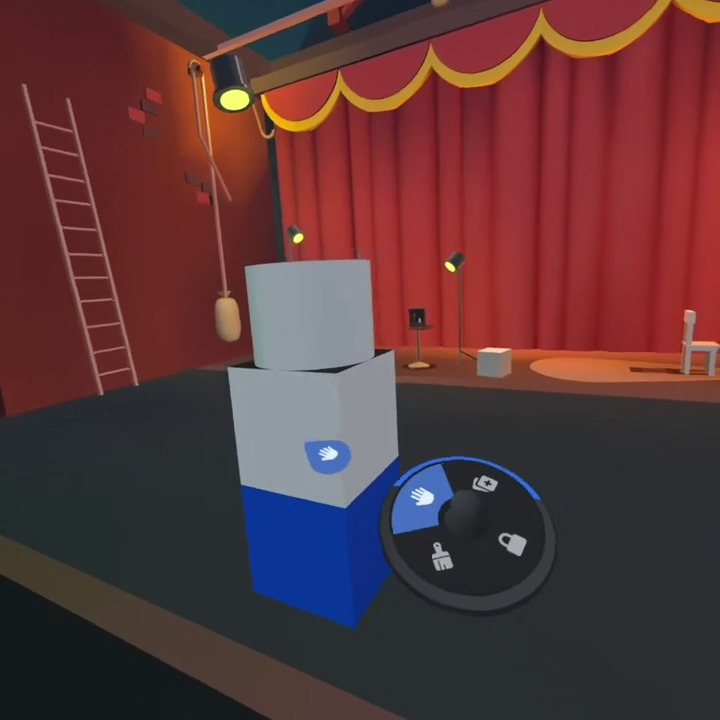
pyautogui.moveTo(328, 455); pyautogui.dragTo(200, 423)
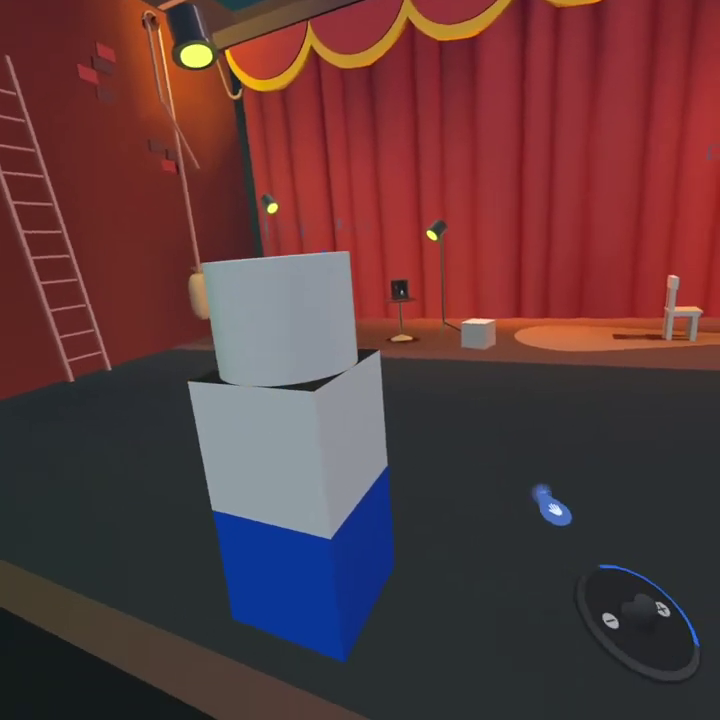
pyautogui.moveTo(551, 511); pyautogui.dragTo(521, 588)
pyautogui.moveTo(453, 554); pyautogui.dragTo(522, 513)
# - Try narrowing the white cube along one axis, snapping its side to the middle of the blue cube's upper front edge
pyautogui.click(372, 406)
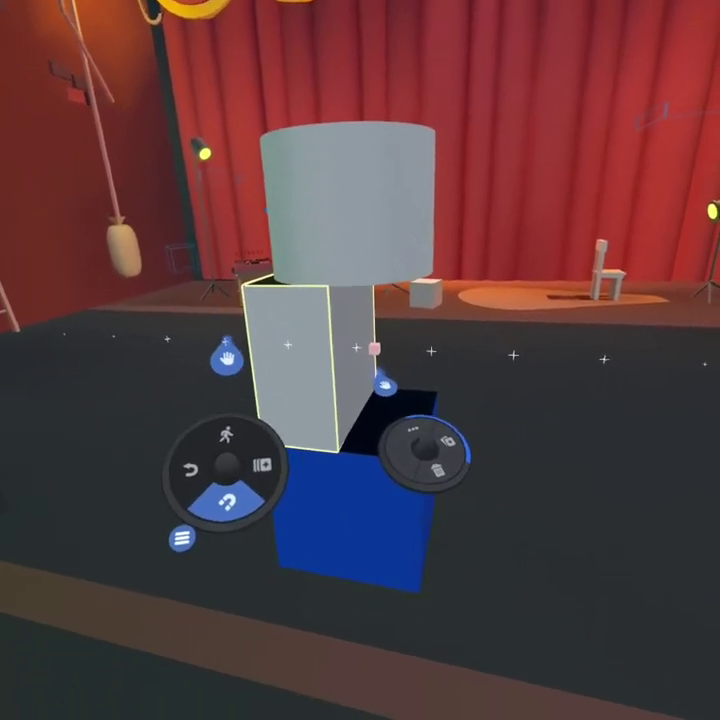
pyautogui.moveTo(385, 383); pyautogui.dragTo(322, 455)
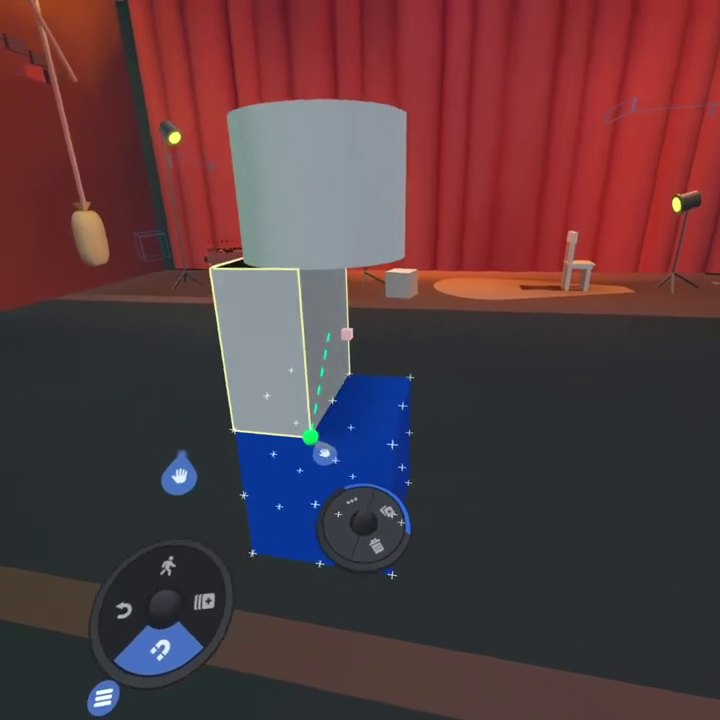
pyautogui.moveTo(372, 445); pyautogui.dragTo(142, 632)
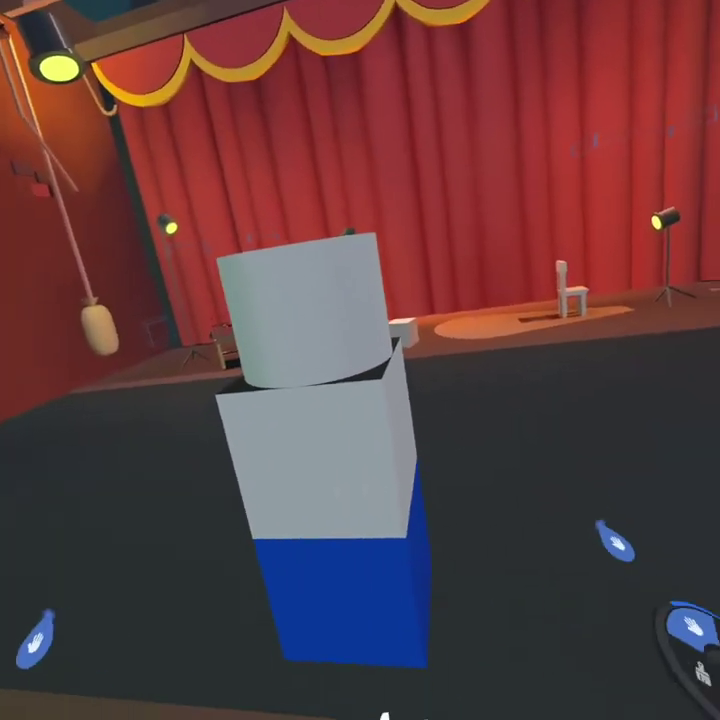
# - Remove the blue cube, the white cube and the cylinder from the floor in front of the stage
pyautogui.moveTo(611, 542); pyautogui.dragTo(490, 500)
pyautogui.moveTo(446, 547); pyautogui.dragTo(327, 376)
pyautogui.click(377, 479)
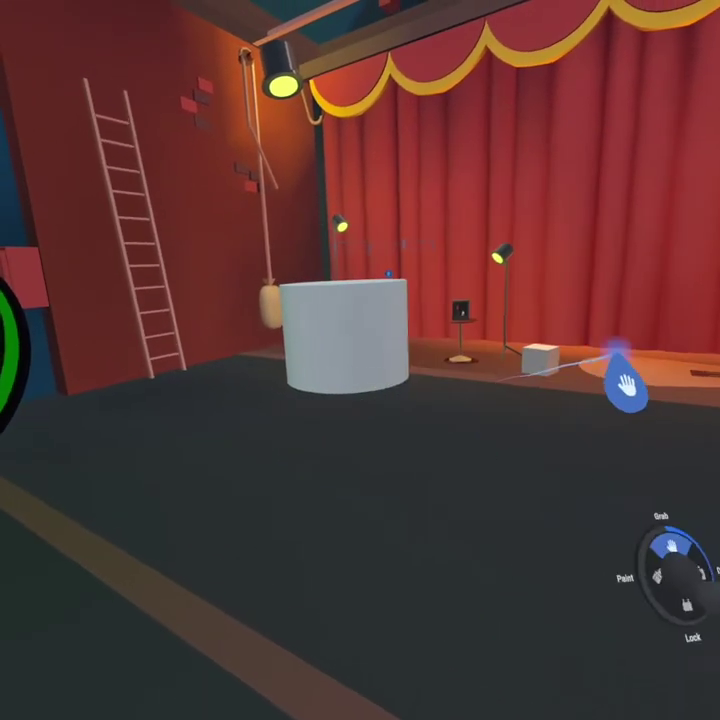
pyautogui.click(366, 378)
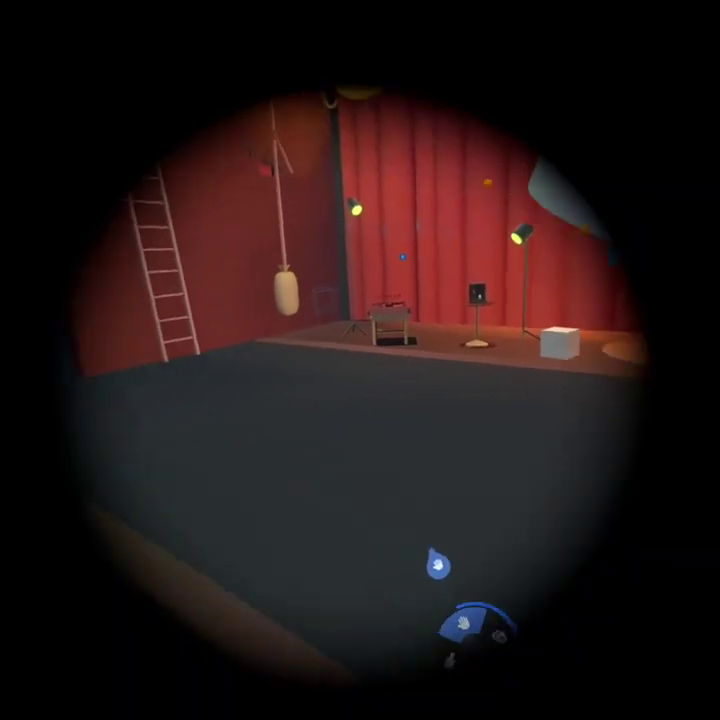
# - Add a new small white cube and position it above the empty floor with snapping on
pyautogui.press('b')
pyautogui.moveTo(170, 432); pyautogui.dragTo(380, 470)
pyautogui.moveTo(454, 600); pyautogui.dragTo(352, 510)
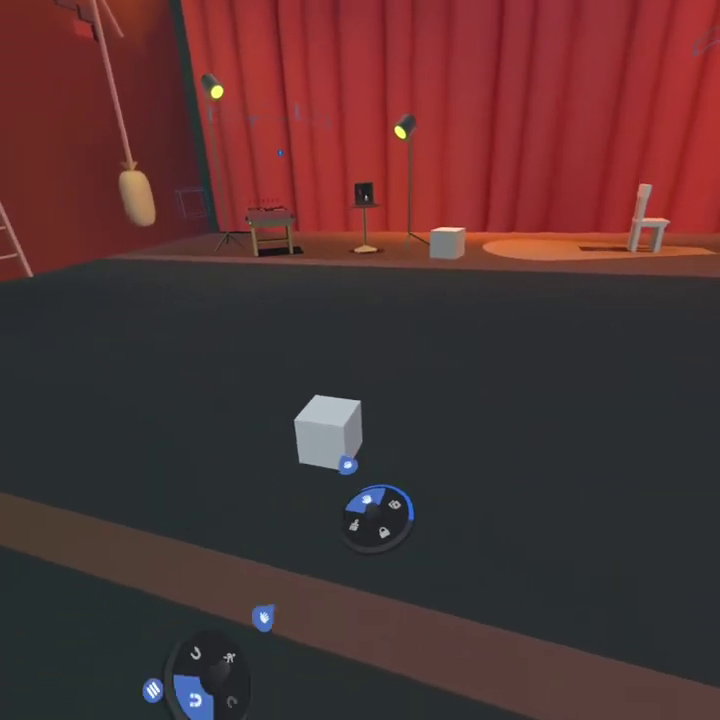
pyautogui.moveTo(347, 463)
pyautogui.mouseDown()
pyautogui.moveTo(362, 460)
pyautogui.moveTo(350, 441)
pyautogui.mouseUp()
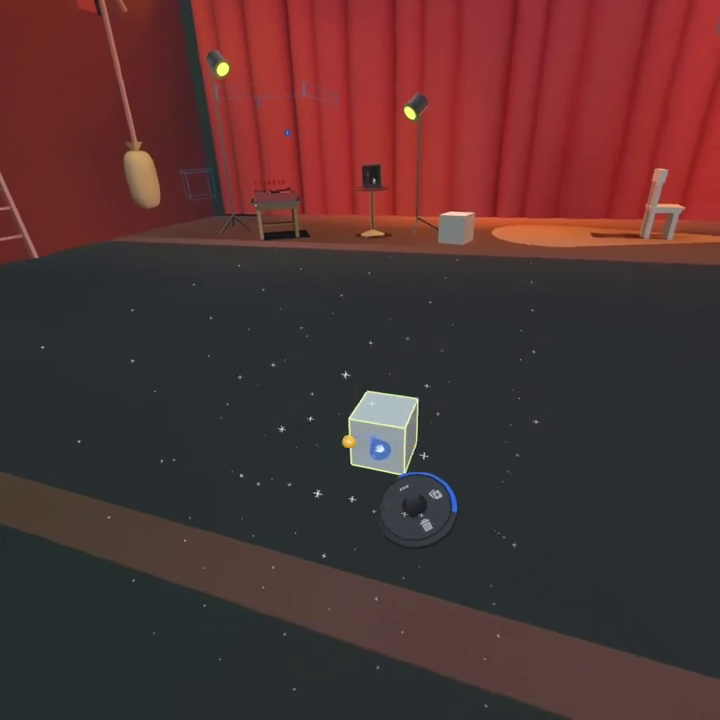
pyautogui.moveTo(373, 480)
pyautogui.mouseDown()
pyautogui.moveTo(411, 514)
pyautogui.moveTo(362, 482)
pyautogui.mouseUp()
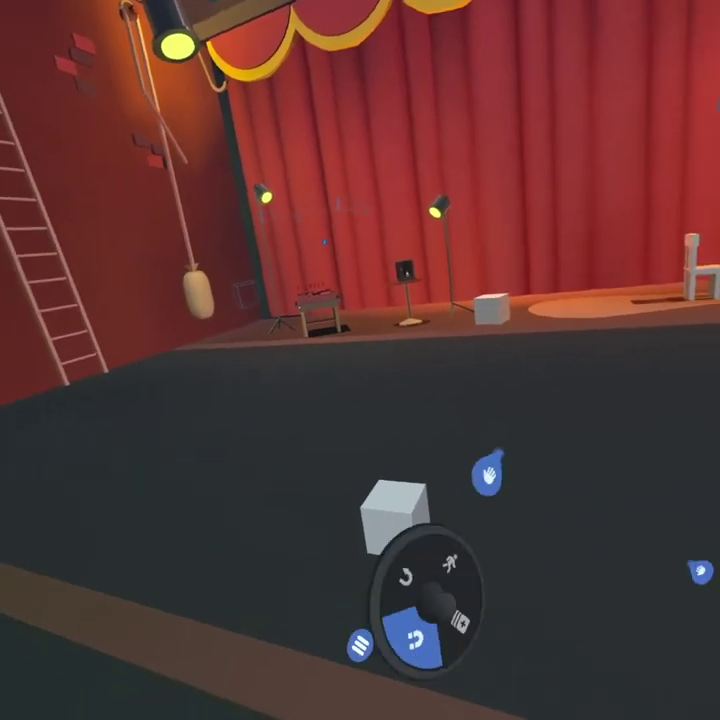
# - Stretch and flatten the small cube along its axes into a long, low rectangular slab
pyautogui.moveTo(488, 474); pyautogui.dragTo(397, 512)
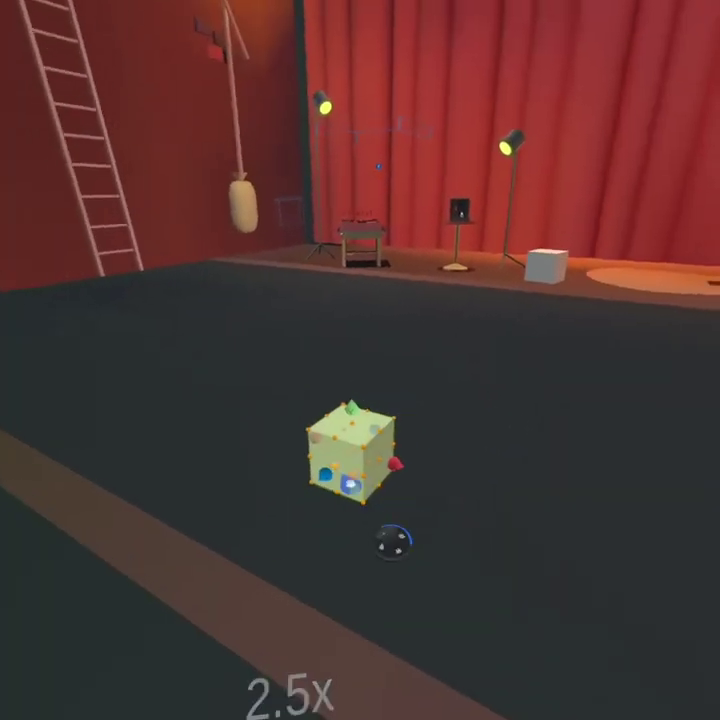
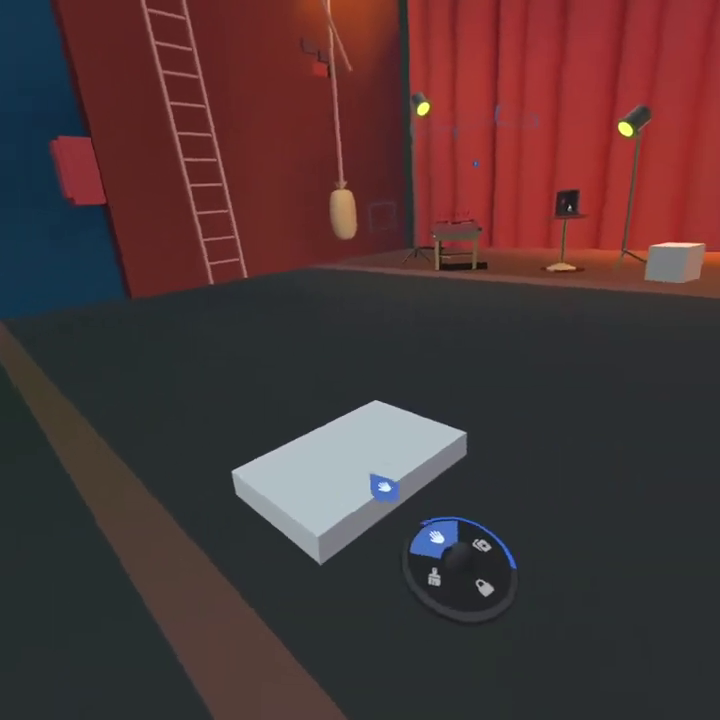
pyautogui.click(383, 488)
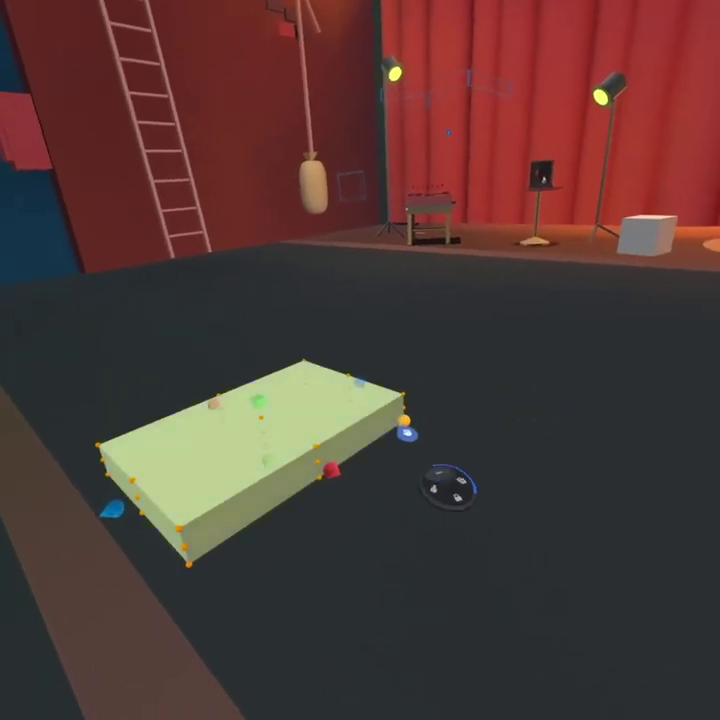
pyautogui.moveTo(406, 417)
pyautogui.mouseDown()
pyautogui.moveTo(482, 389)
pyautogui.moveTo(426, 294)
pyautogui.moveTo(394, 309)
pyautogui.moveTo(590, 323)
pyautogui.moveTo(508, 376)
pyautogui.moveTo(394, 426)
pyautogui.mouseUp()
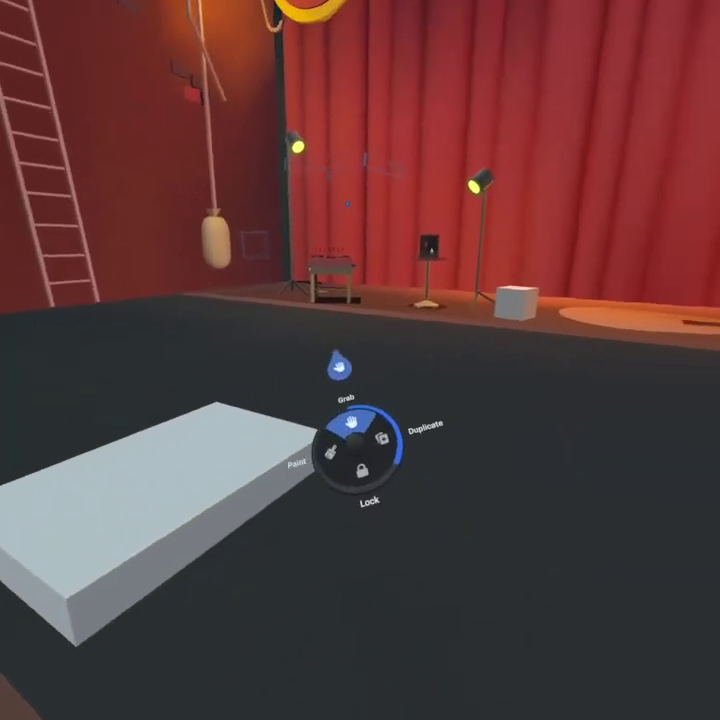
# - Duplicate the flat slab and stand the copy upright against the slab's end as an armrest panel
pyautogui.press('Right')
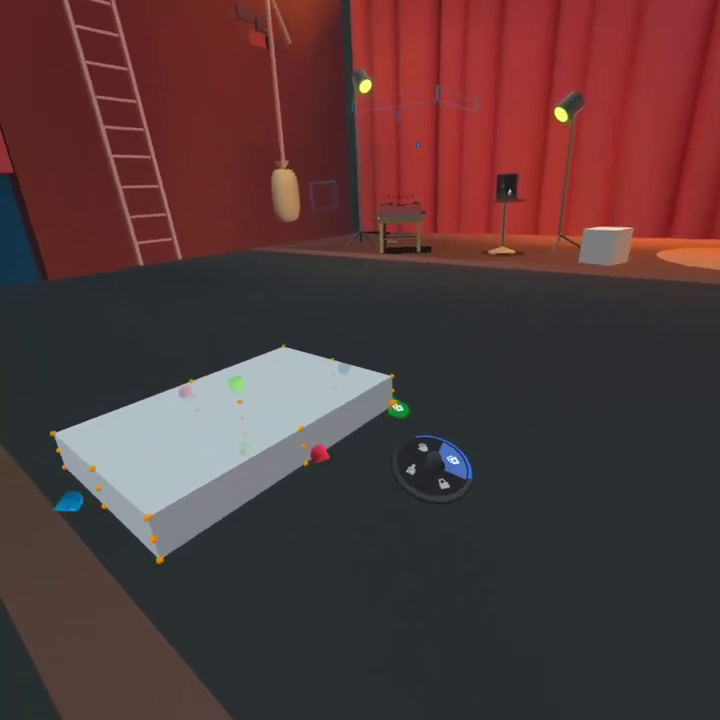
pyautogui.moveTo(403, 412); pyautogui.dragTo(366, 479)
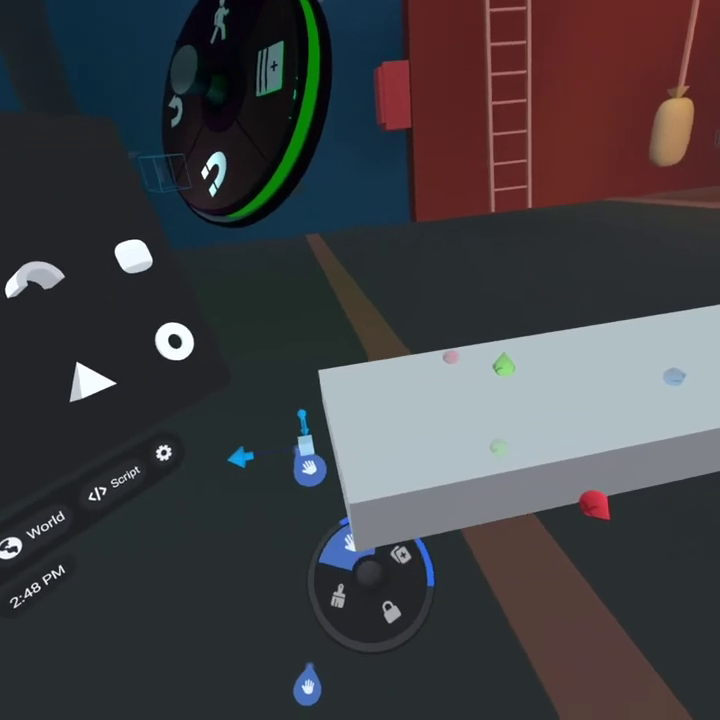
pyautogui.moveTo(305, 466); pyautogui.dragTo(258, 307)
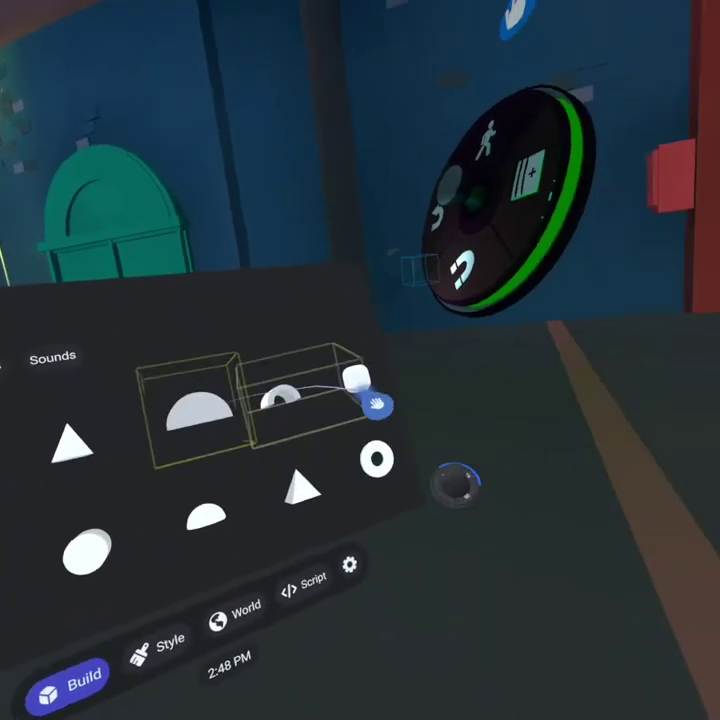
# - Add a half cylinder, snap it to the upper outer face of the upright panel and resize it as a rolled armrest
pyautogui.moveTo(366, 402); pyautogui.dragTo(315, 475)
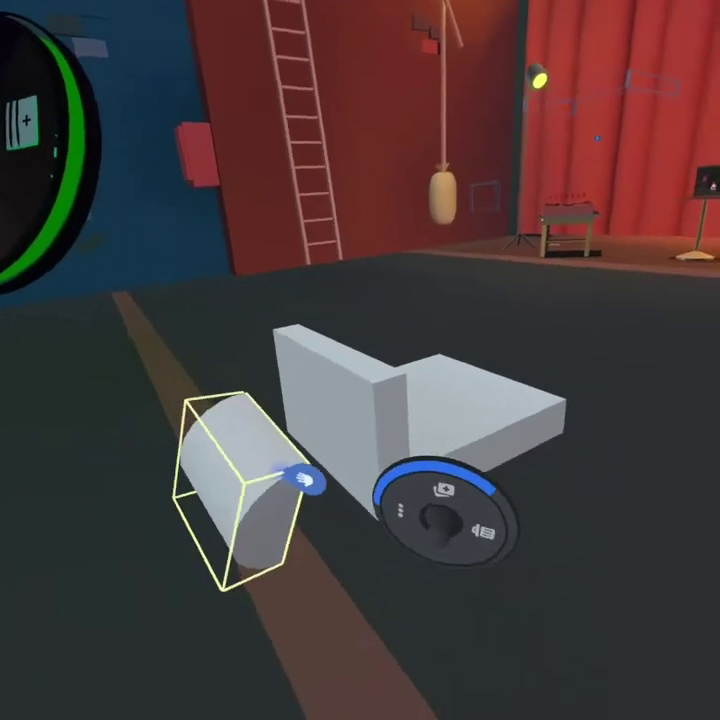
pyautogui.click(315, 480)
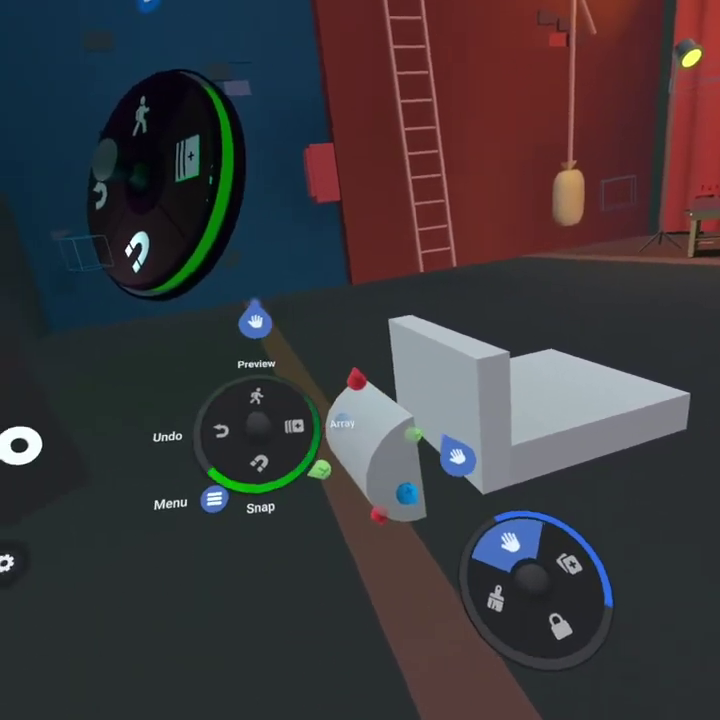
pyautogui.click(225, 469)
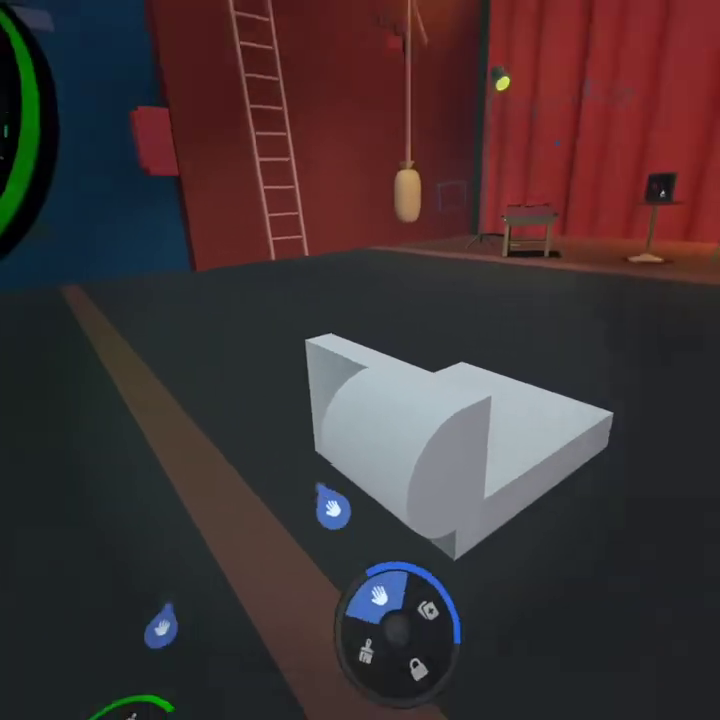
pyautogui.click(380, 470)
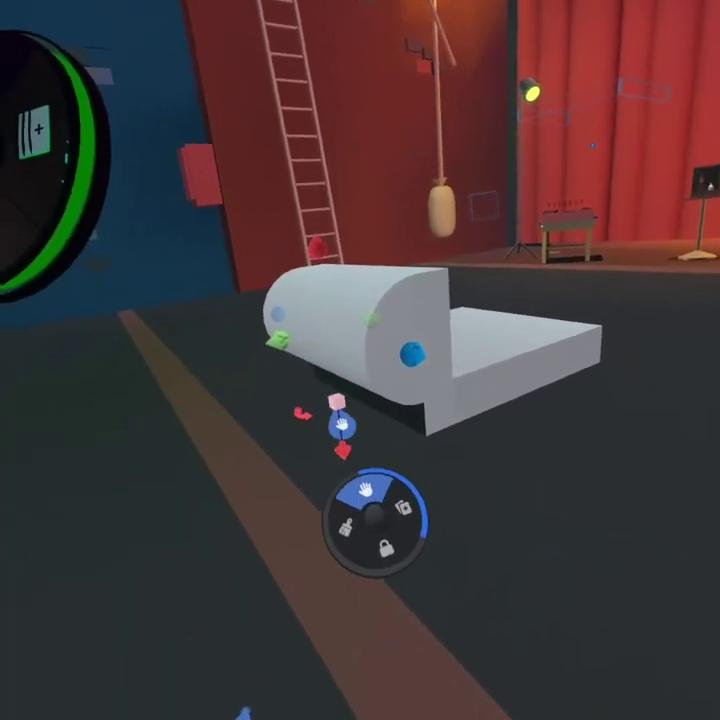
pyautogui.click(340, 425)
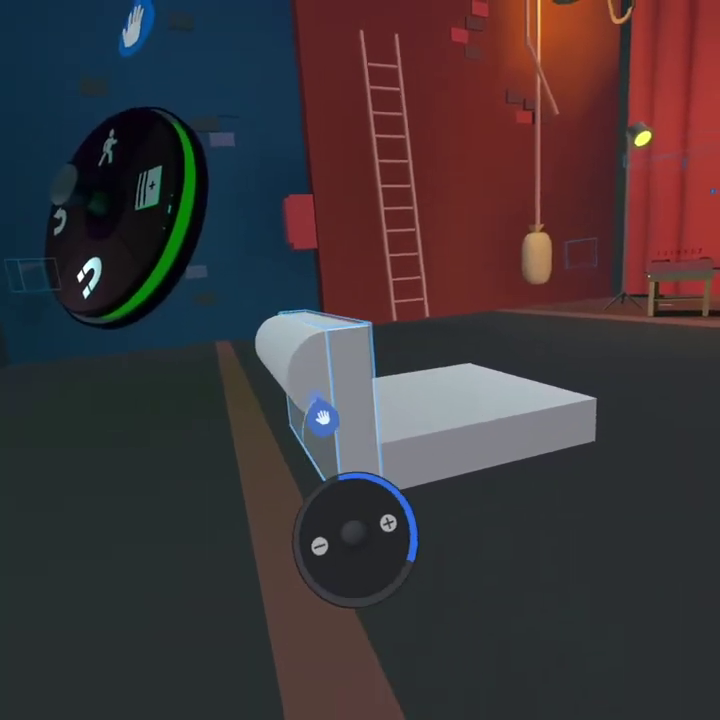
# - Select the upright panel with its half cylinder, duplicate them and place the copy facing outward at the opposite end of the seat
pyautogui.click(307, 435)
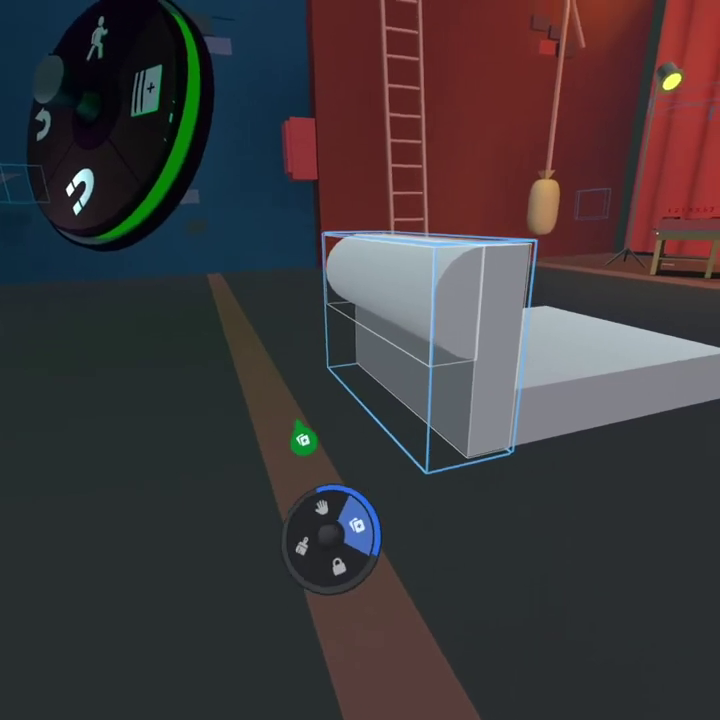
pyautogui.click(372, 478)
pyautogui.moveTo(380, 515); pyautogui.dragTo(345, 571)
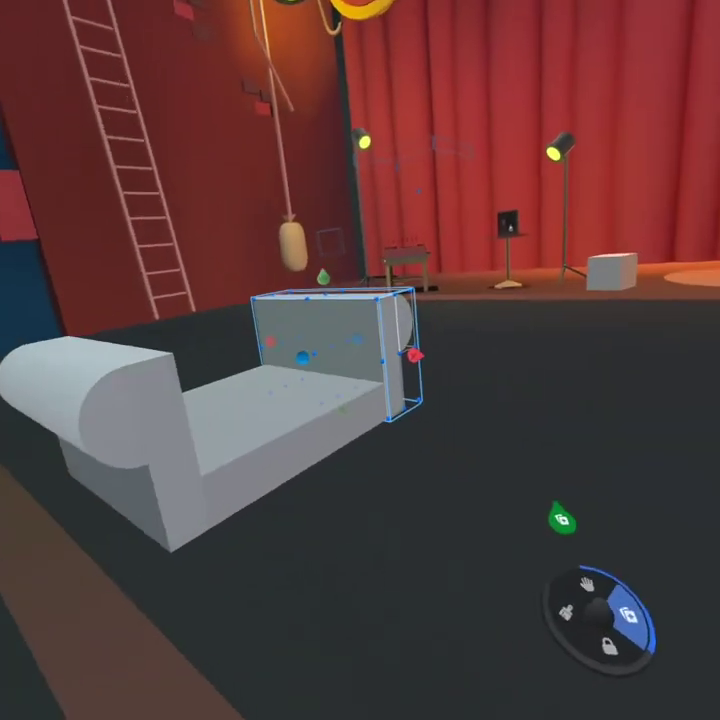
pyautogui.moveTo(561, 519); pyautogui.dragTo(398, 446, button='middle')
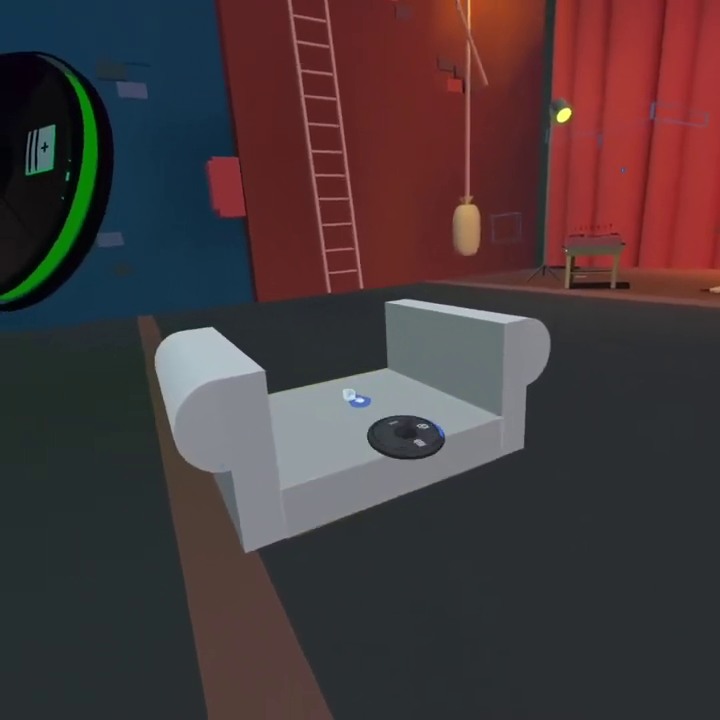
# - Duplicate the seat slab and shape the copy into a tall, thin backrest along the seat's rear edge
pyautogui.press('Right')
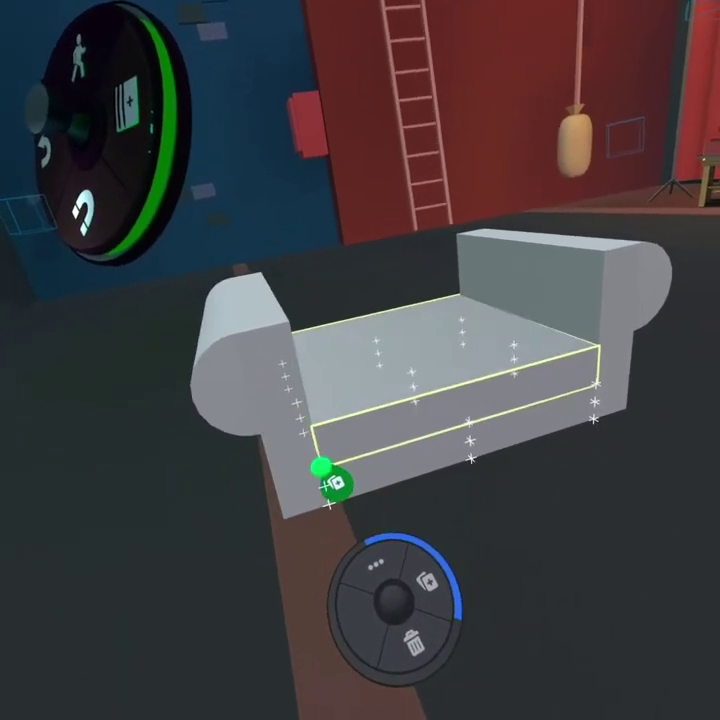
pyautogui.press('Left')
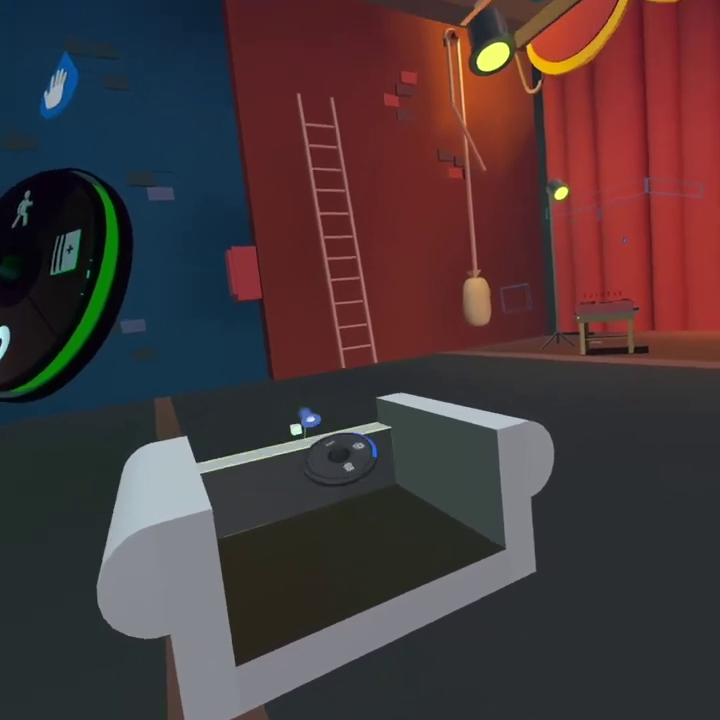
pyautogui.moveTo(340, 455); pyautogui.dragTo(492, 308)
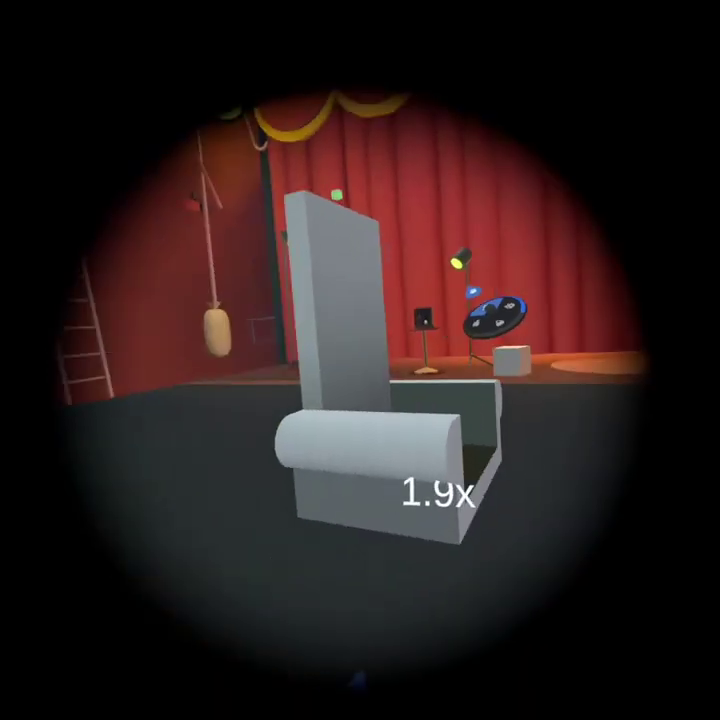
# - Add a half cylinder on the backrest's upper edge and resize it to the backrest's width and thickness as a rounded top
pyautogui.press('Left')
pyautogui.press('Menu')
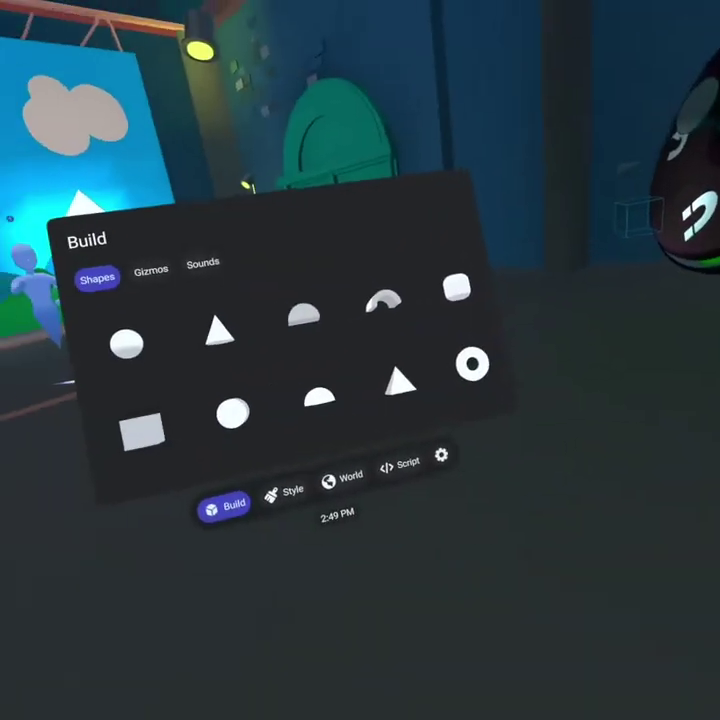
pyautogui.press('Right')
pyautogui.moveTo(335, 385); pyautogui.dragTo(475, 345)
pyautogui.press('Right')
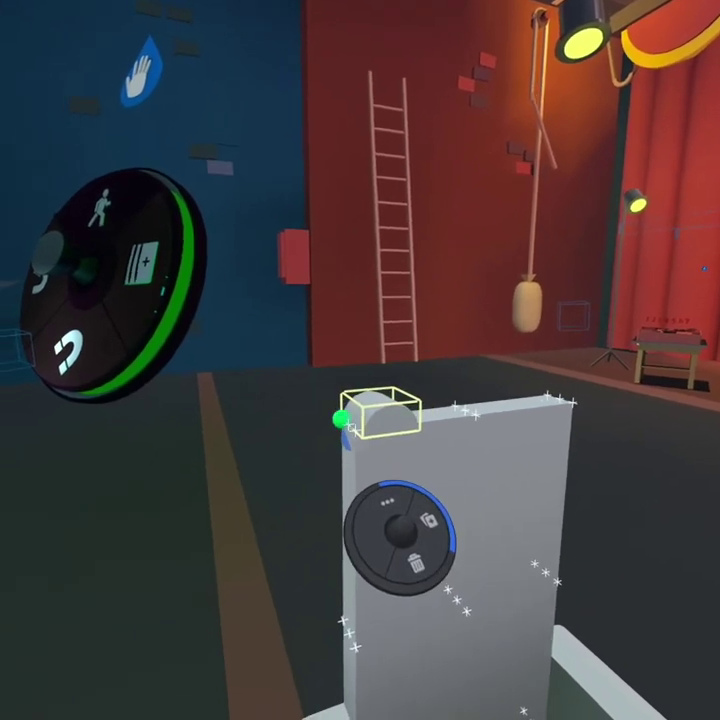
pyautogui.click(358, 405)
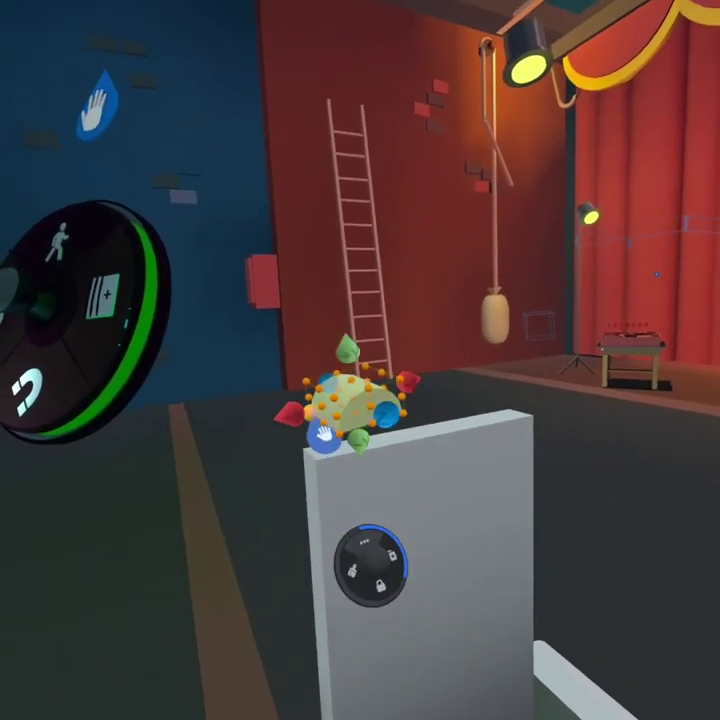
pyautogui.click(323, 432)
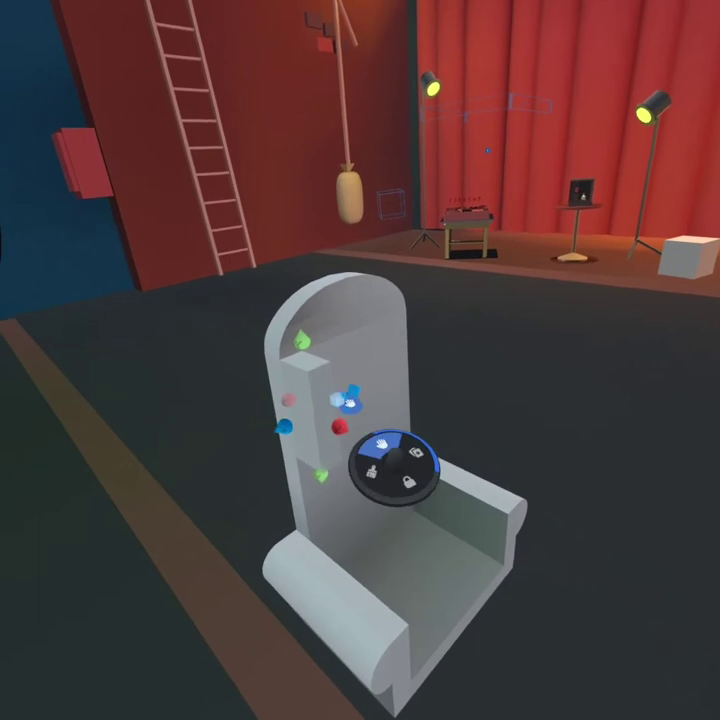
# - Stretch the narrow block on the backrest's front side edge from the seat up to the base of the rounded top
pyautogui.click(348, 401)
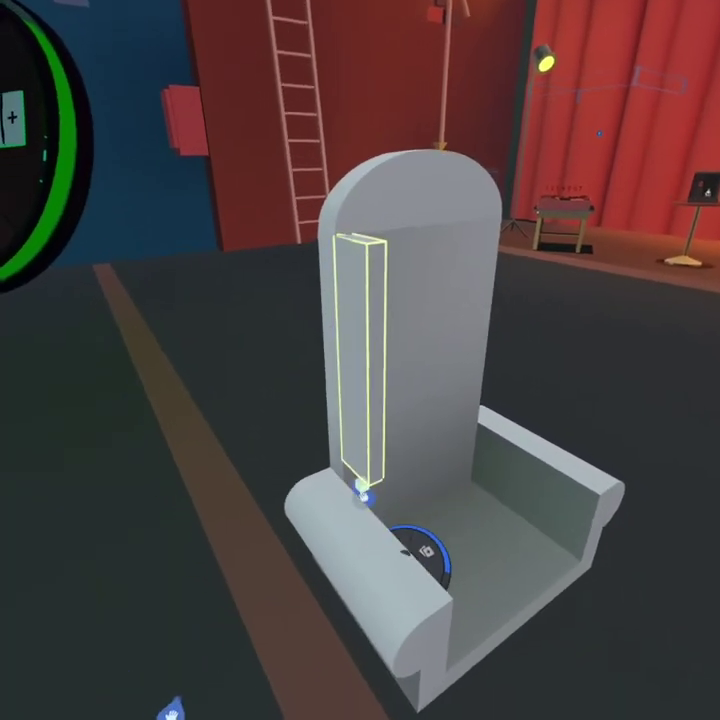
pyautogui.click(362, 492)
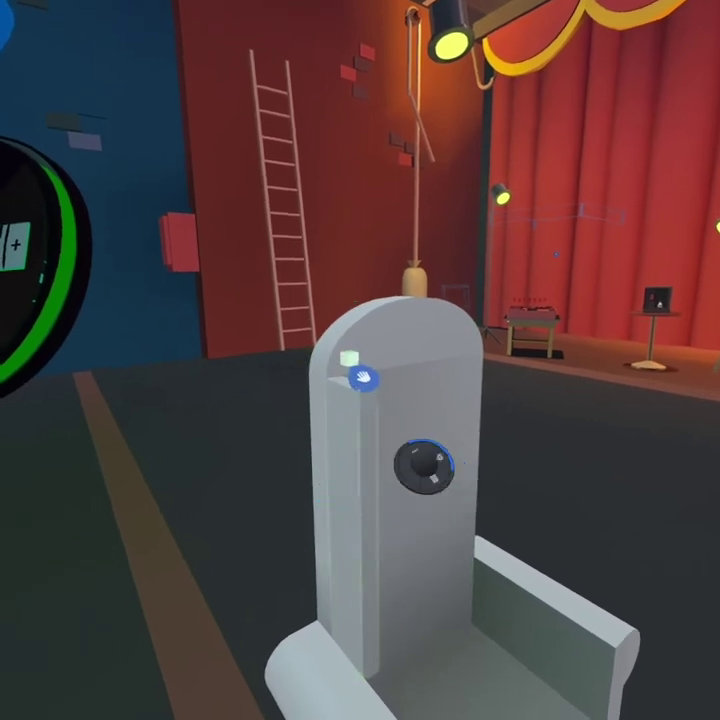
pyautogui.click(366, 378)
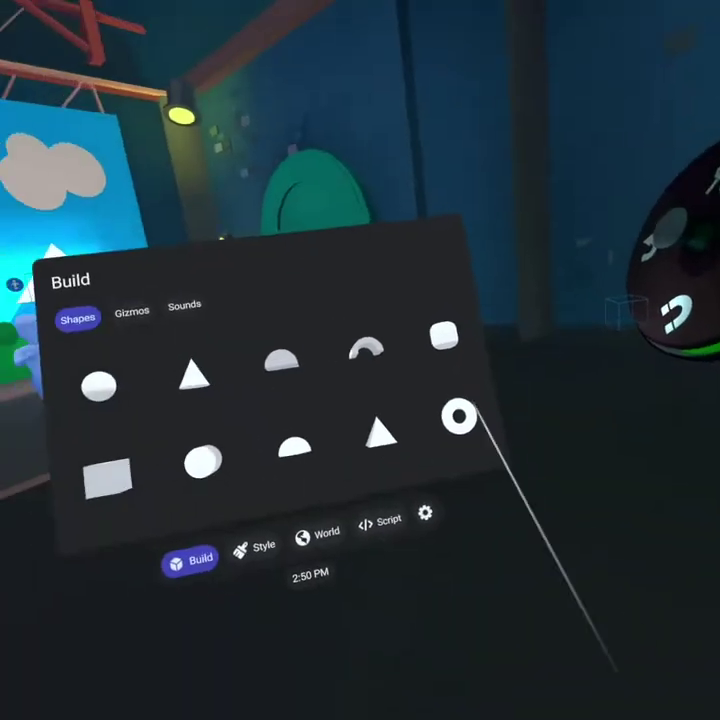
# - Add another half cylinder, place it against the narrow side strip of the backrest and stretch it lengthwise into a tall wing
pyautogui.moveTo(348, 423); pyautogui.dragTo(445, 463)
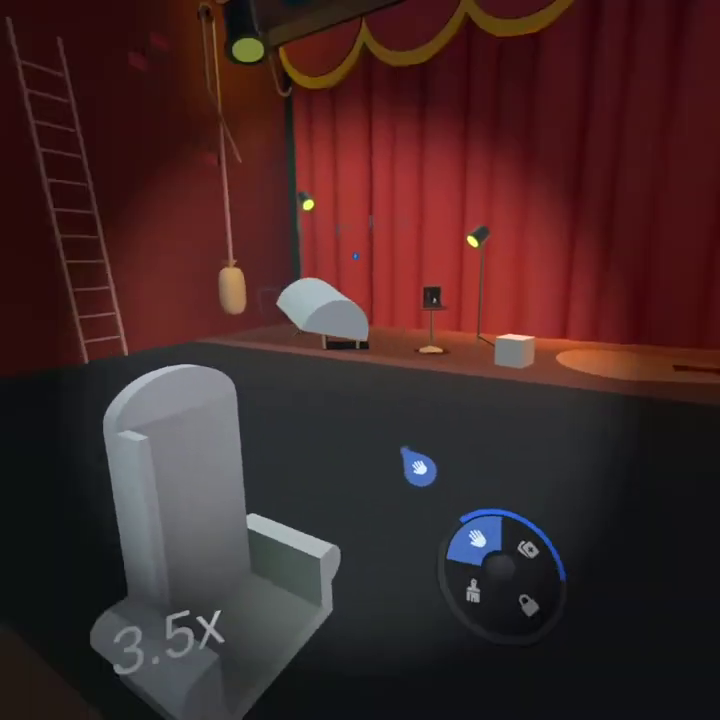
pyautogui.click(350, 386)
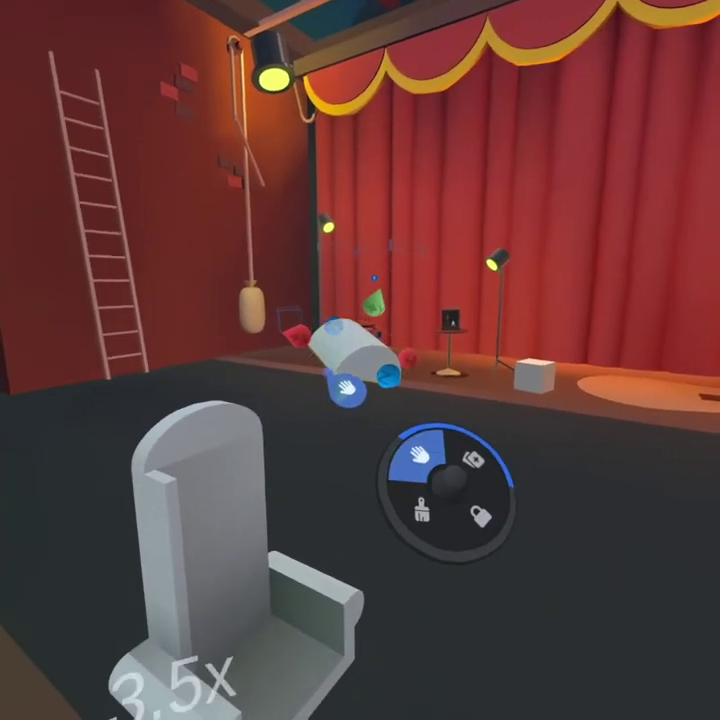
pyautogui.moveTo(347, 394); pyautogui.dragTo(276, 437)
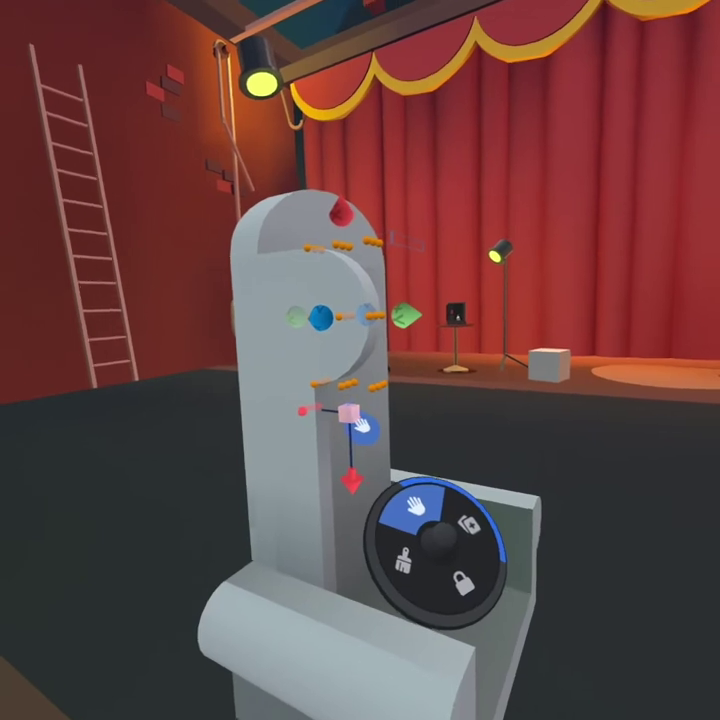
pyautogui.click(362, 428)
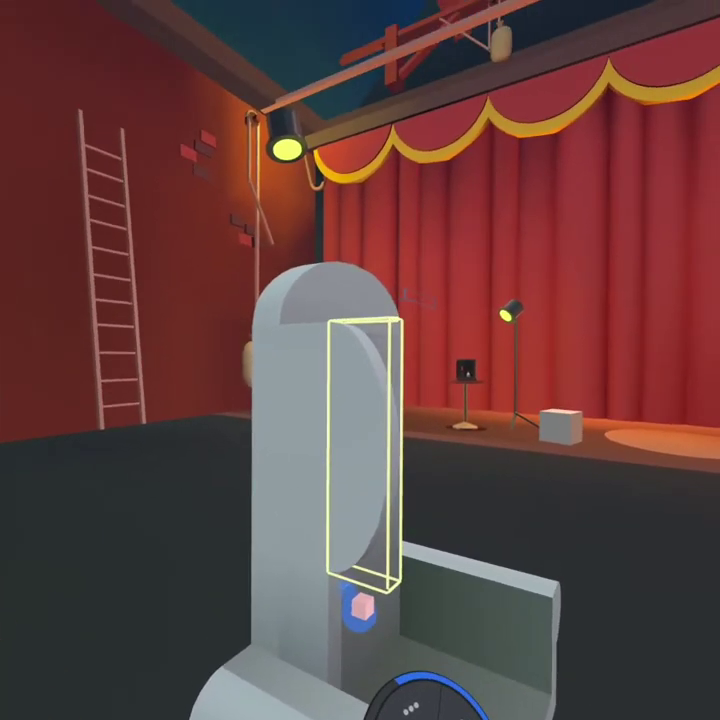
pyautogui.click(522, 477)
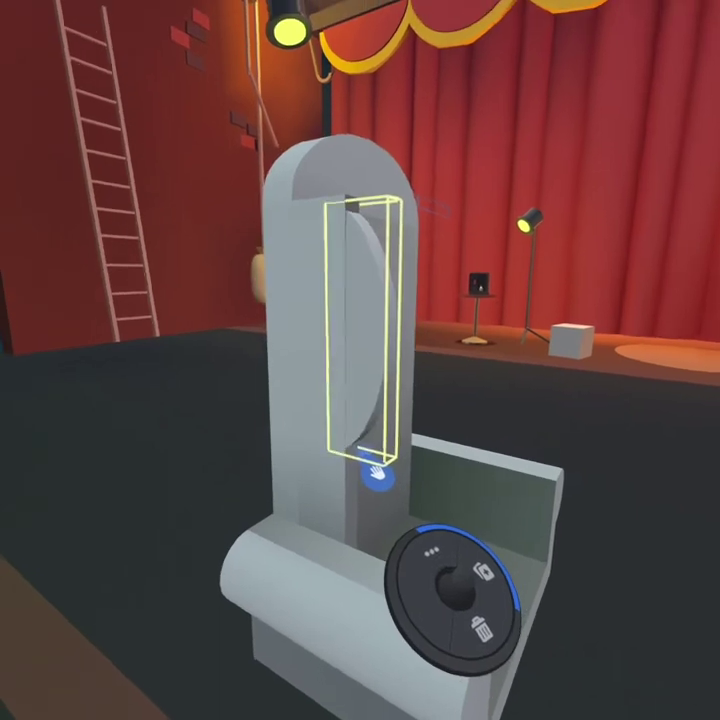
pyautogui.click(432, 483)
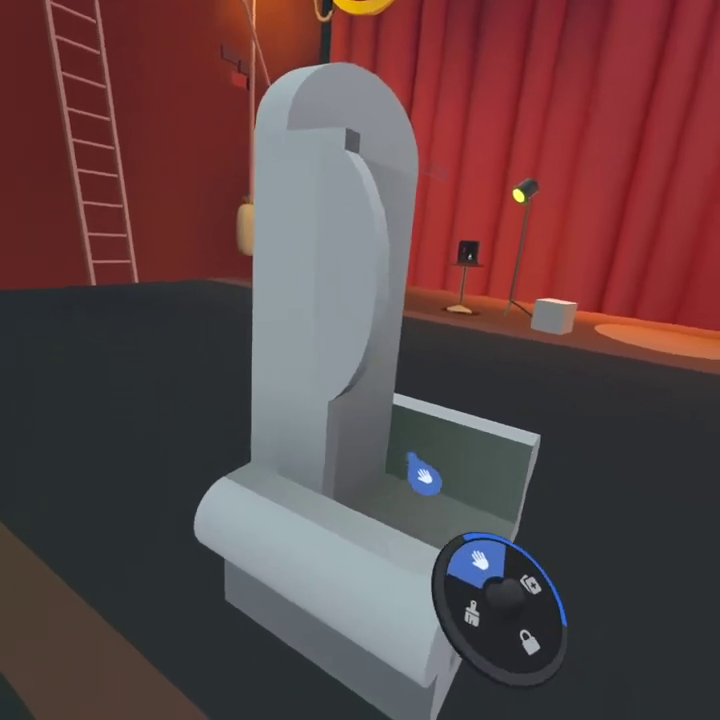
# - Snap the half-cylinder wing's upper corner to the top of the side strip and adjust its thickness to fit the strip
pyautogui.click(343, 470)
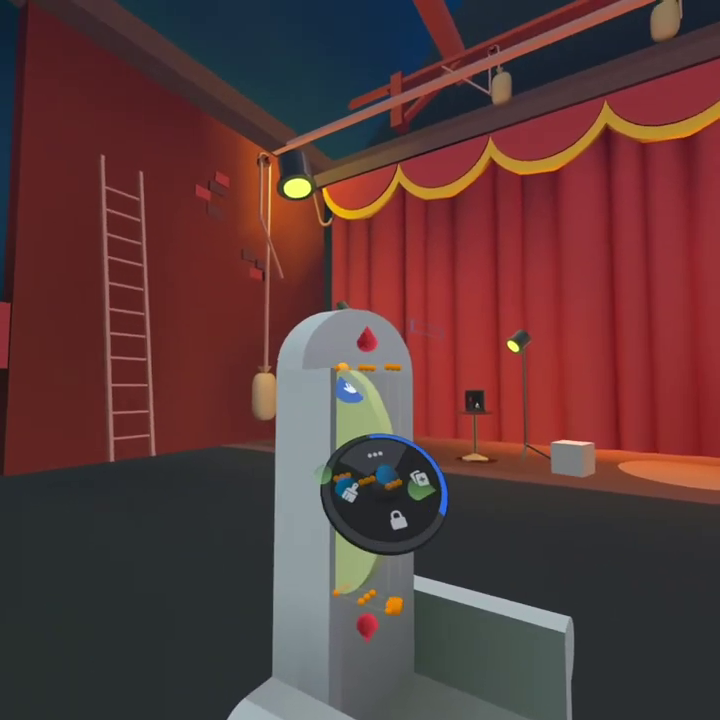
pyautogui.click(347, 388)
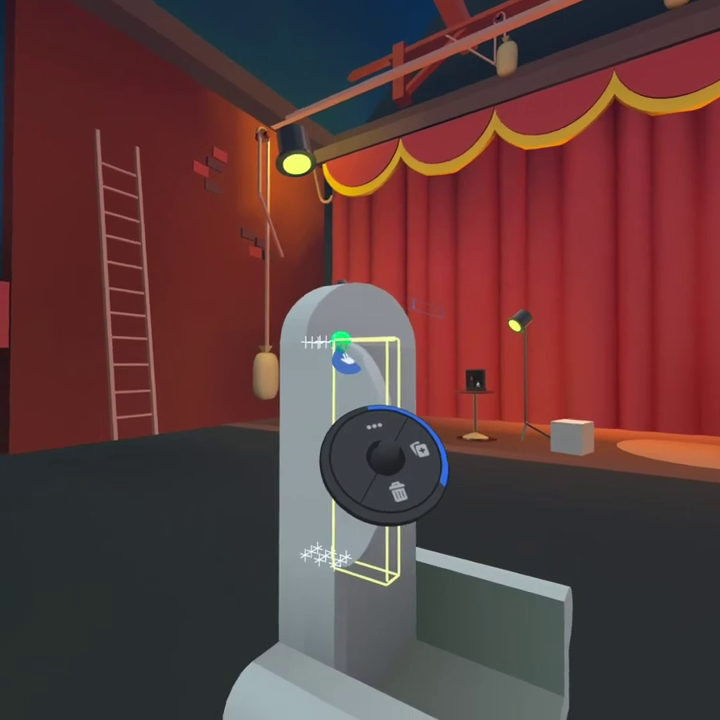
pyautogui.click(343, 352)
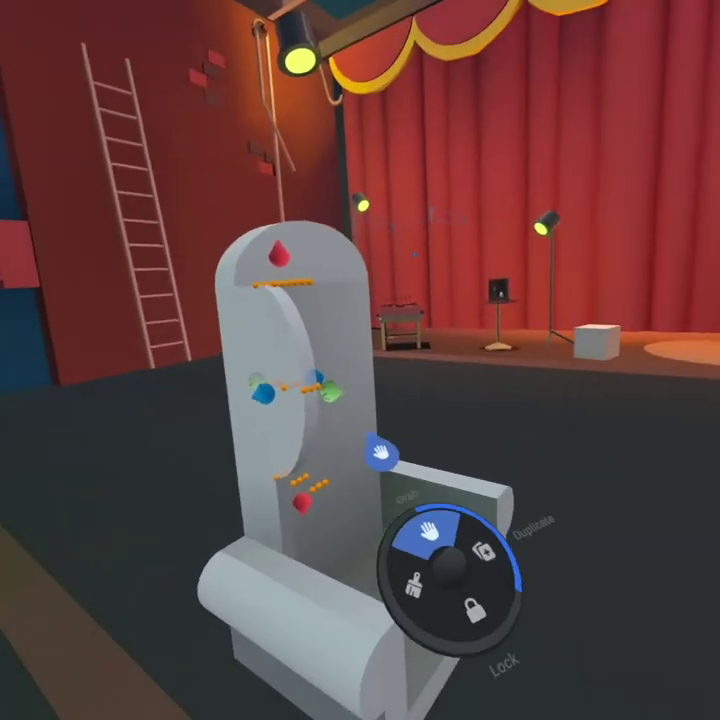
pyautogui.click(360, 430)
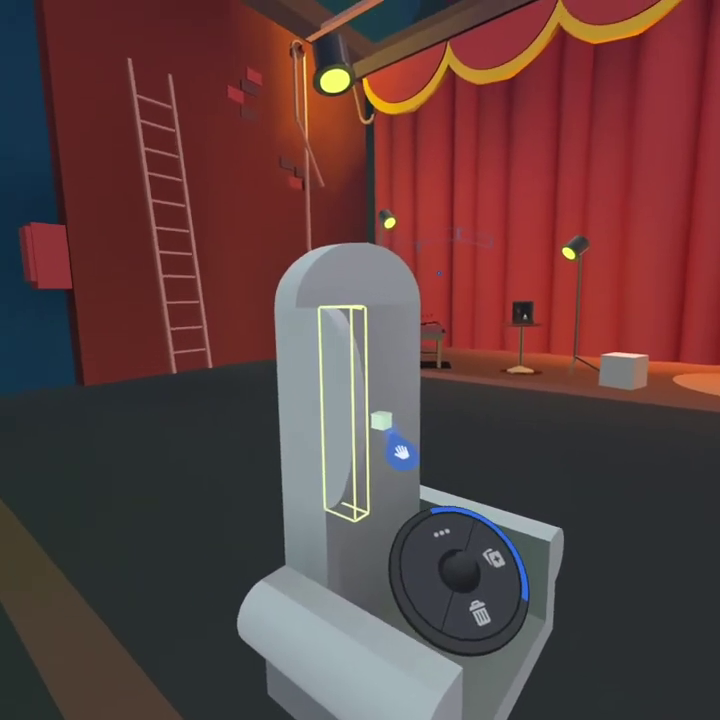
pyautogui.click(511, 501)
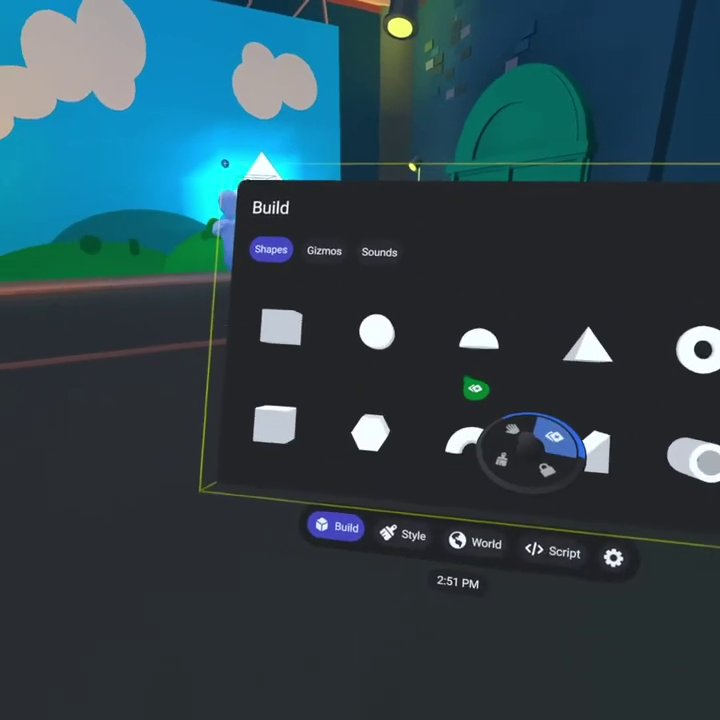
# - Add a rounded cube and resize it into a flat seat cushion that fits between the two armrests
pyautogui.click(318, 443)
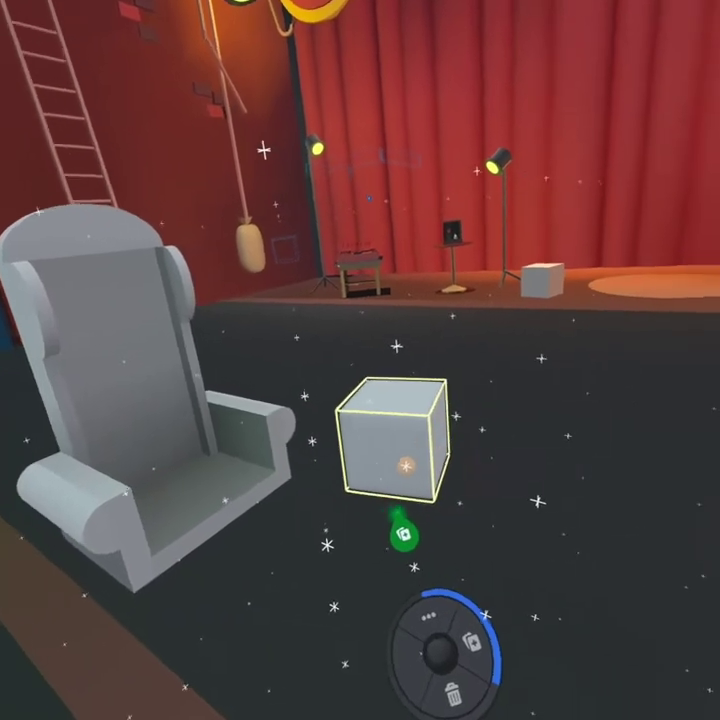
pyautogui.click(528, 497)
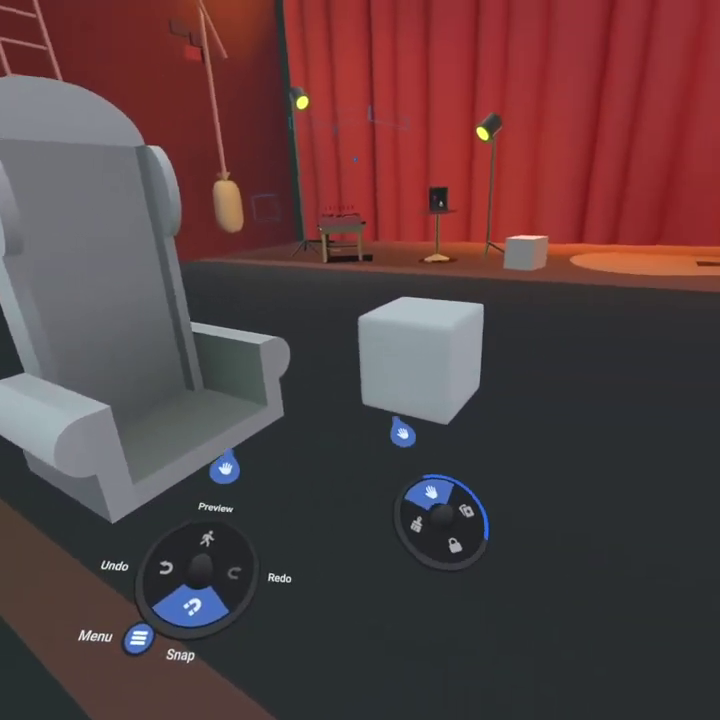
pyautogui.click(363, 414)
pyautogui.moveTo(376, 421); pyautogui.dragTo(328, 466)
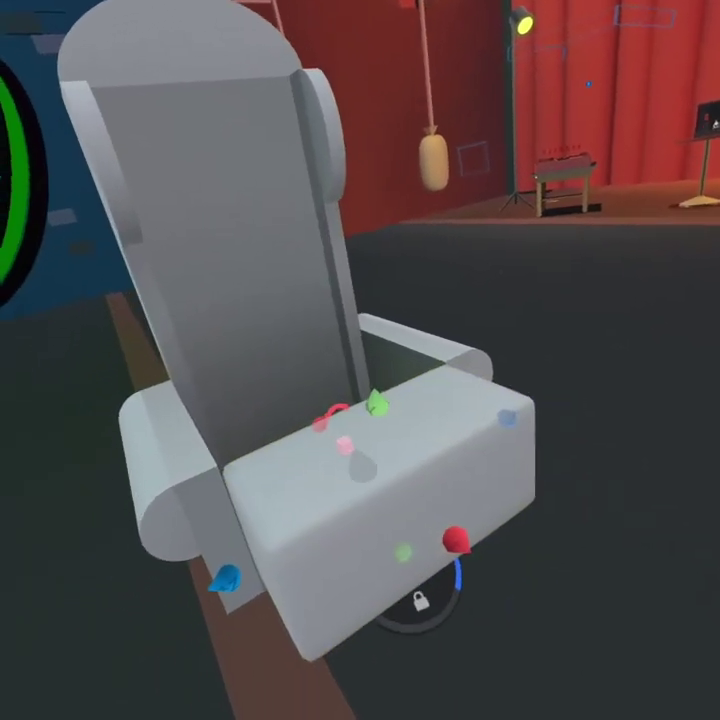
pyautogui.moveTo(344, 443); pyautogui.dragTo(332, 470)
pyautogui.moveTo(380, 453); pyautogui.dragTo(358, 490)
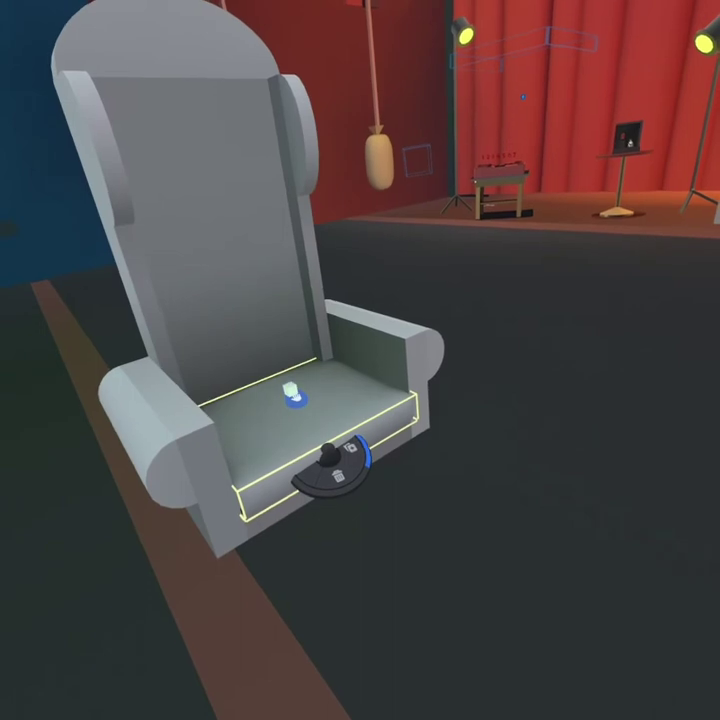
# - Adjust the seat cushion's thickness and front edge, and fit a matching cushion against the backrest between the side strips
pyautogui.moveTo(330, 465); pyautogui.dragTo(402, 522)
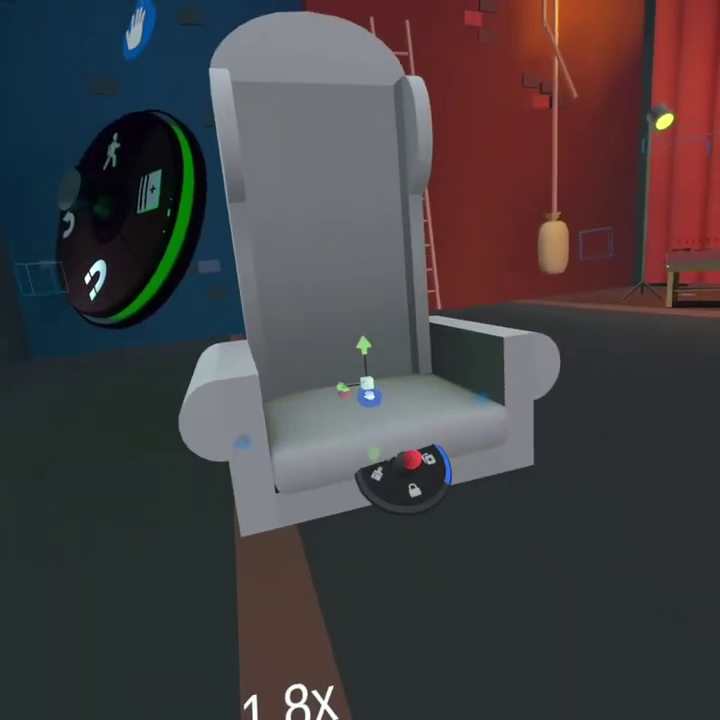
pyautogui.moveTo(402, 474); pyautogui.dragTo(415, 440)
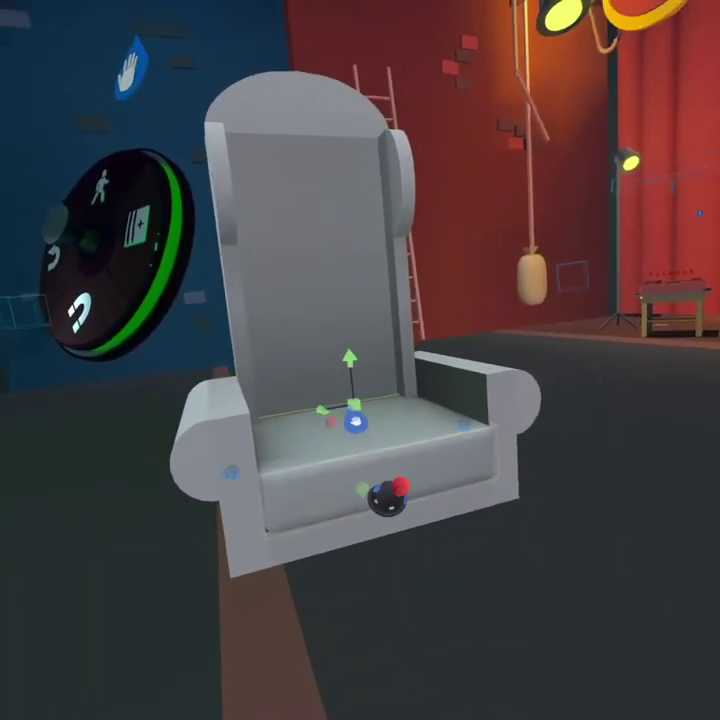
pyautogui.moveTo(385, 495); pyautogui.dragTo(447, 556)
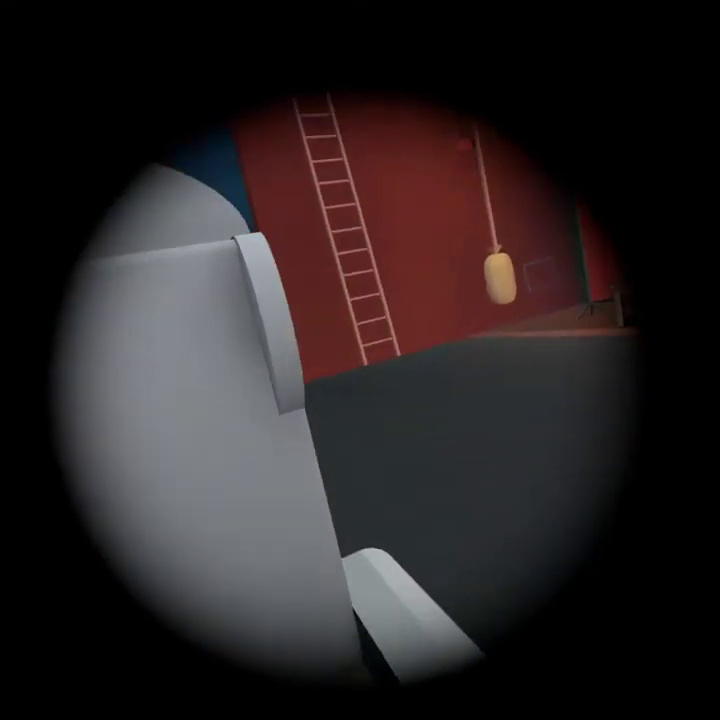
pyautogui.click(335, 470)
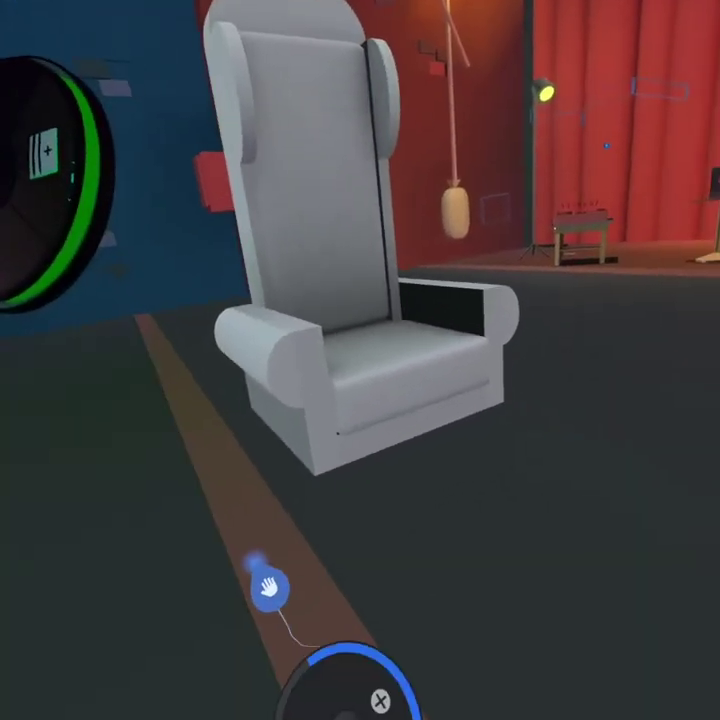
# - Move each armrest, with its block and half cylinder together, inward so it slightly overlaps the side of the seat cushion
pyautogui.click(338, 500)
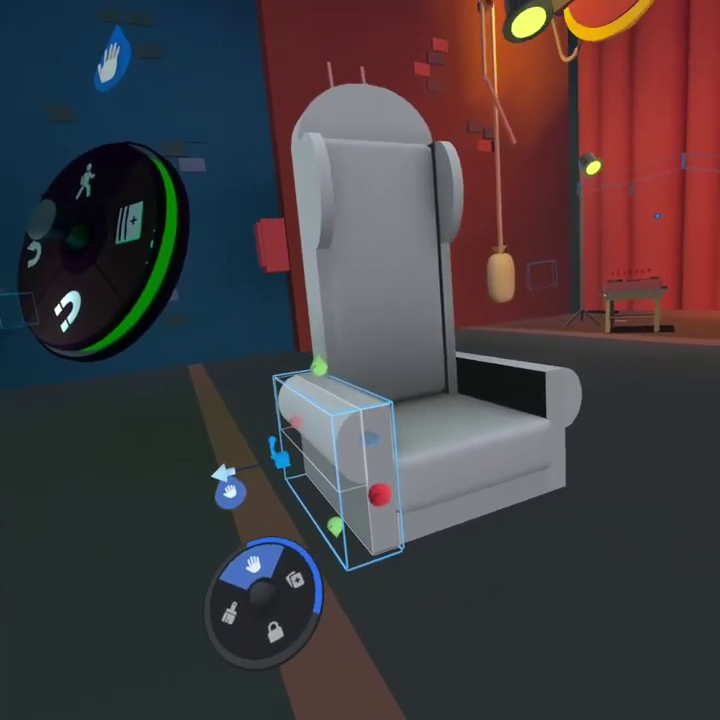
pyautogui.click(228, 490)
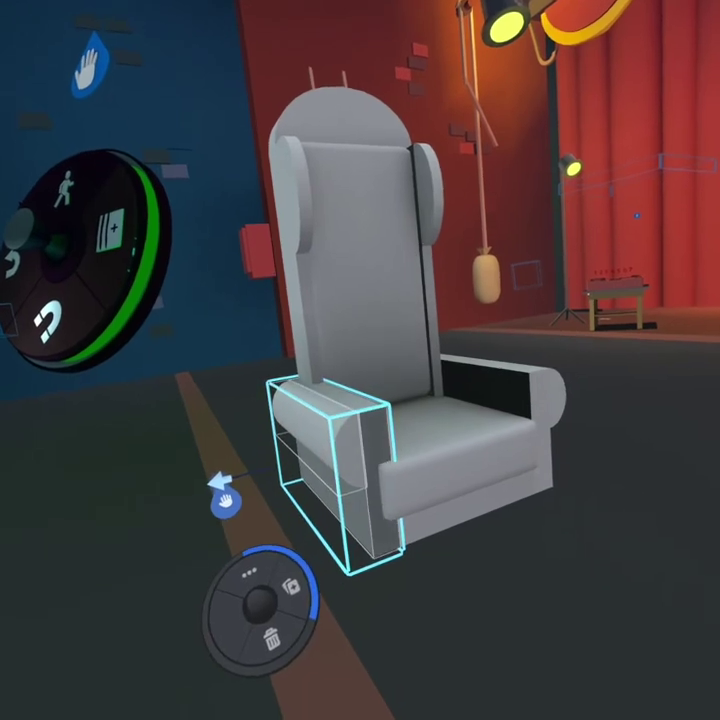
pyautogui.click(225, 500)
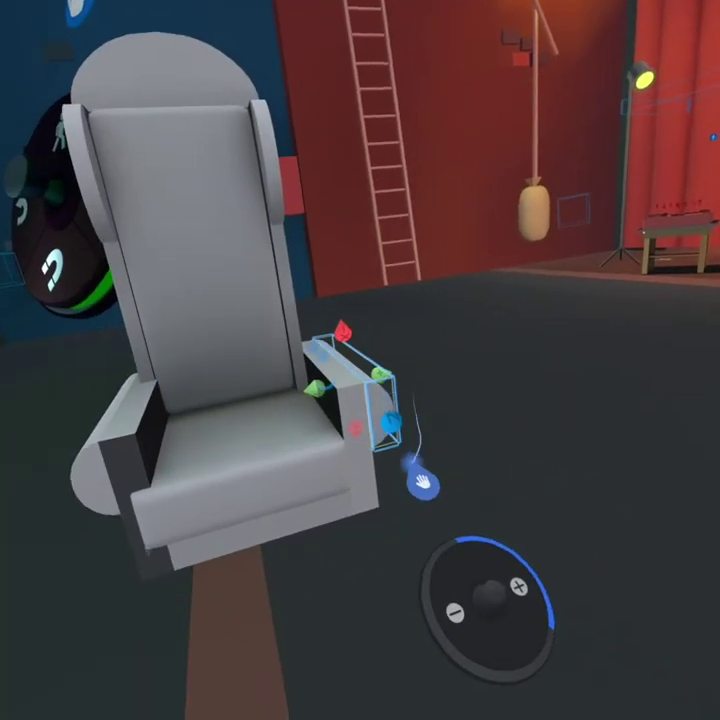
pyautogui.moveTo(423, 485); pyautogui.dragTo(416, 485)
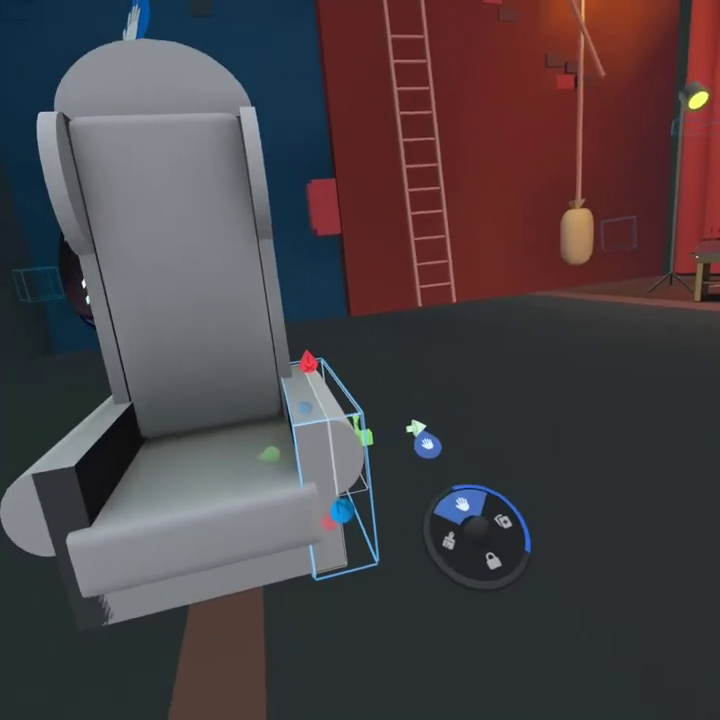
pyautogui.click(441, 453)
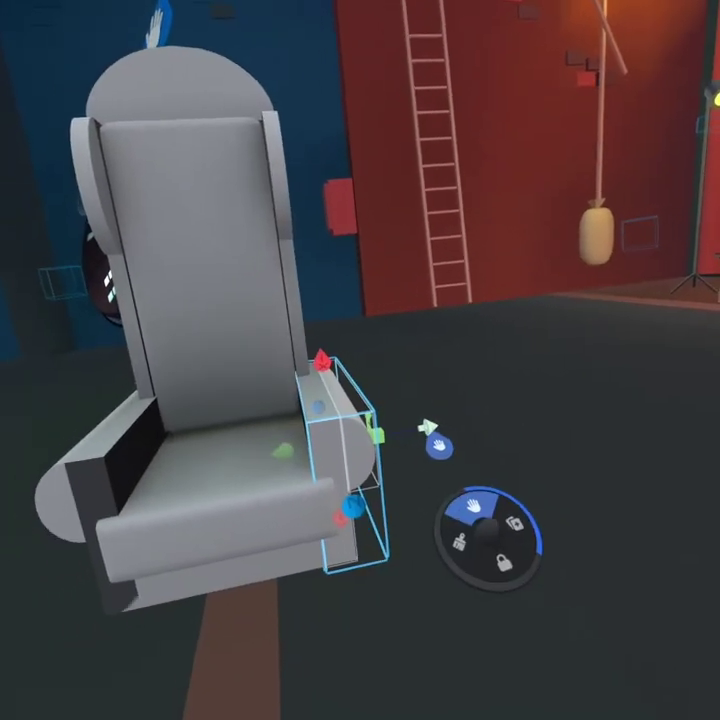
pyautogui.click(342, 680)
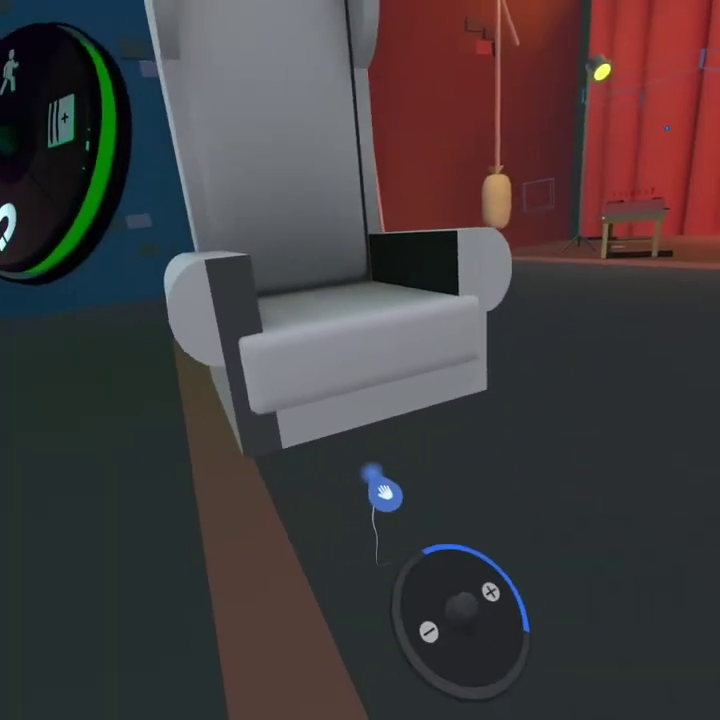
# - Narrow the seat base so it fits between the two armrest blocks, and select the parts of one armrest
pyautogui.click(386, 455)
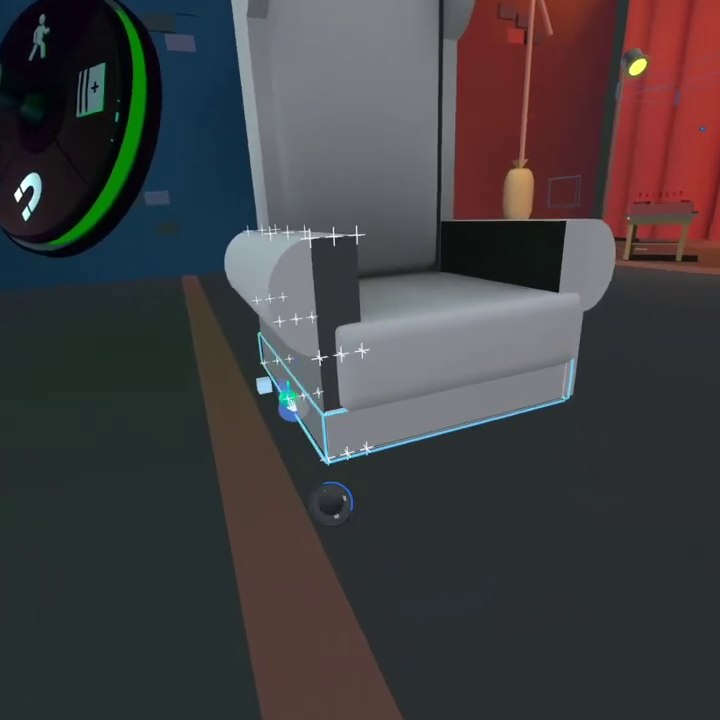
pyautogui.click(334, 466)
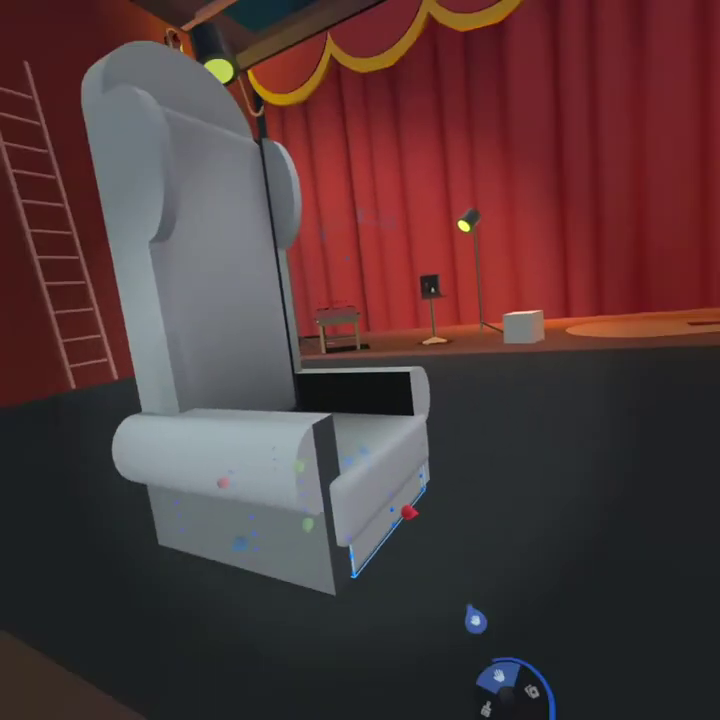
pyautogui.click(460, 650)
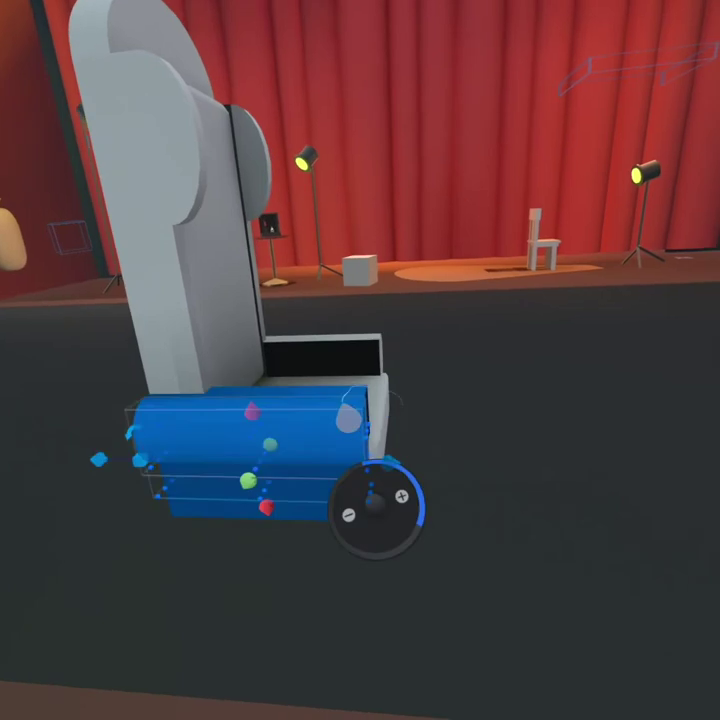
pyautogui.click(352, 418)
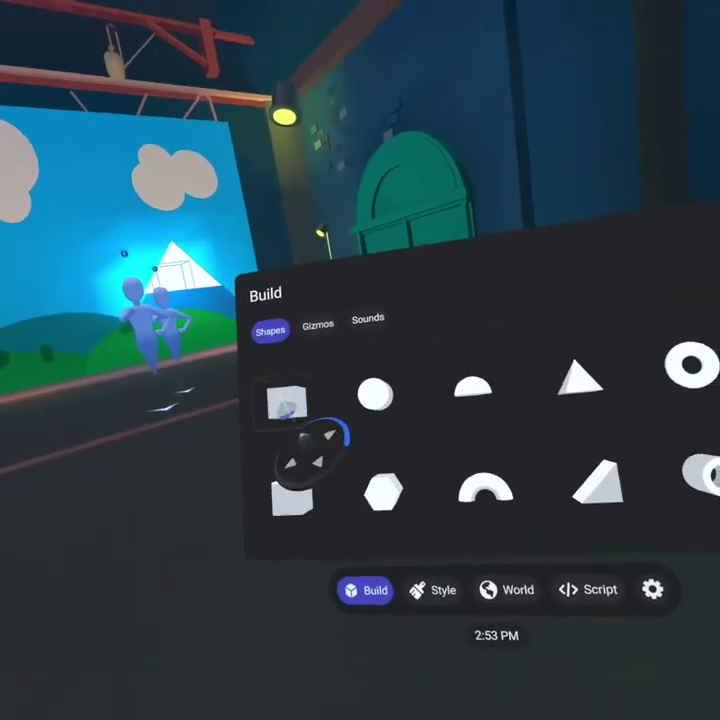
# - Add a cube, shape it into a short square leg and place matching legs under the two rear corners
pyautogui.moveTo(286, 402); pyautogui.dragTo(342, 518)
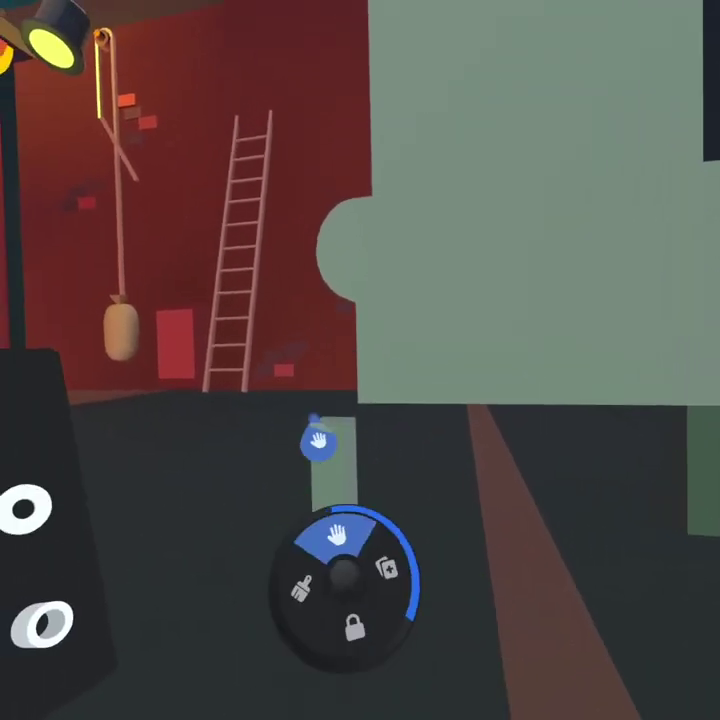
pyautogui.click(338, 440)
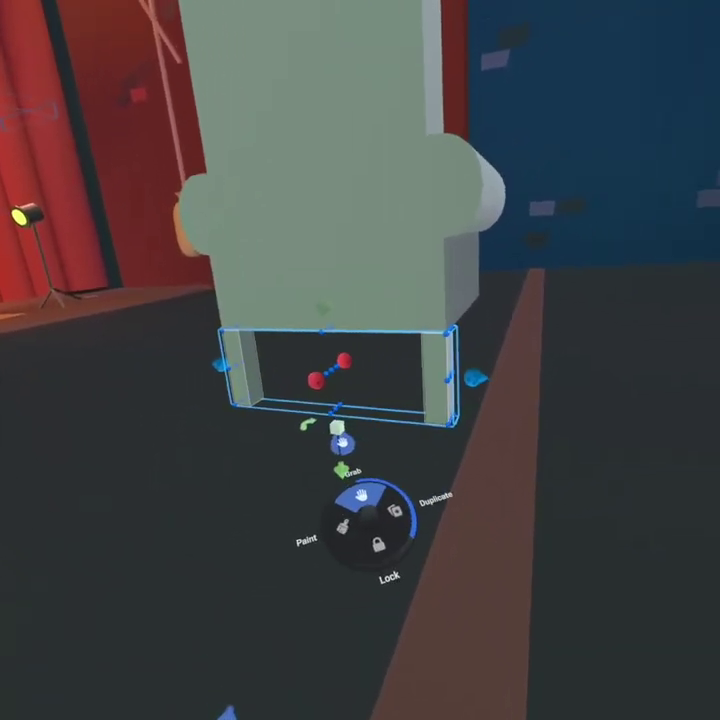
pyautogui.click(340, 448)
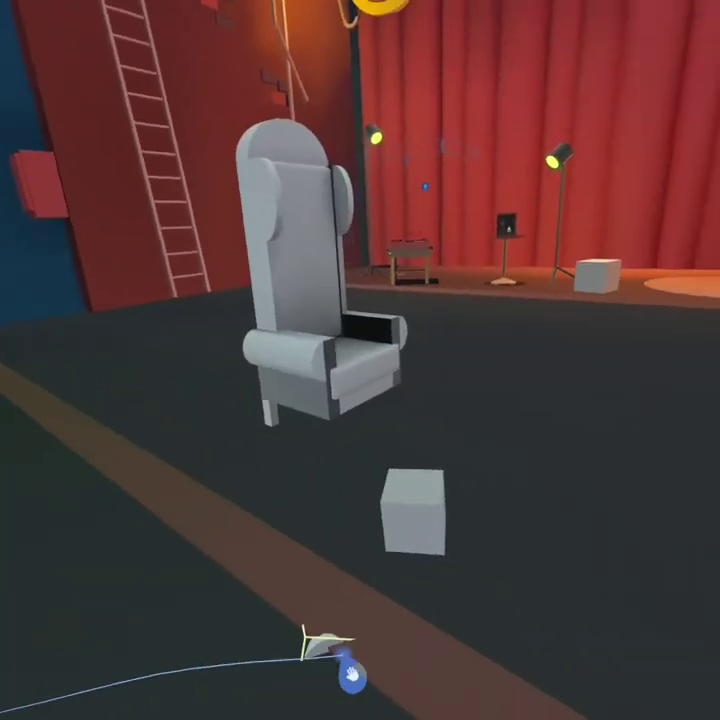
# - Set a half cylinder on the floor and shape the loose cube into a slim upright block for a front leg
pyautogui.moveTo(350, 676); pyautogui.dragTo(530, 570)
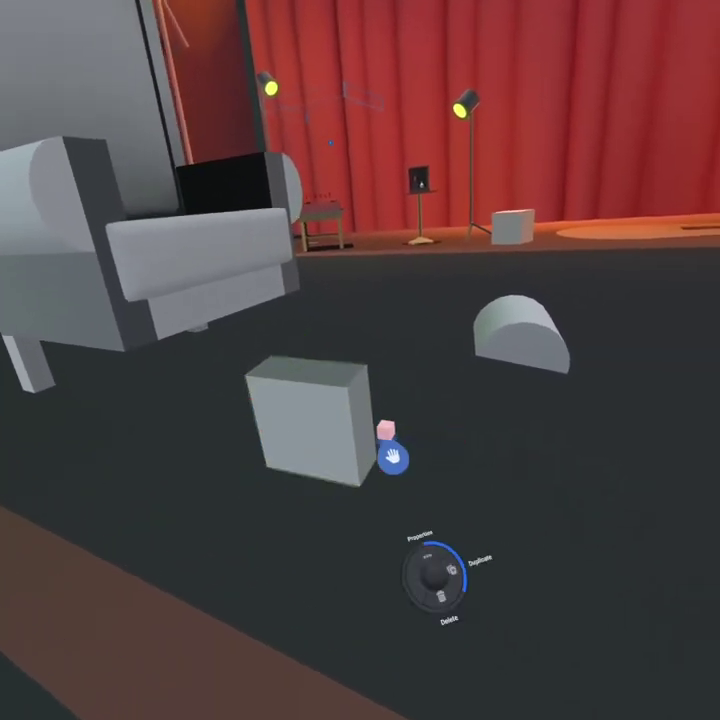
pyautogui.moveTo(392, 458); pyautogui.dragTo(391, 461)
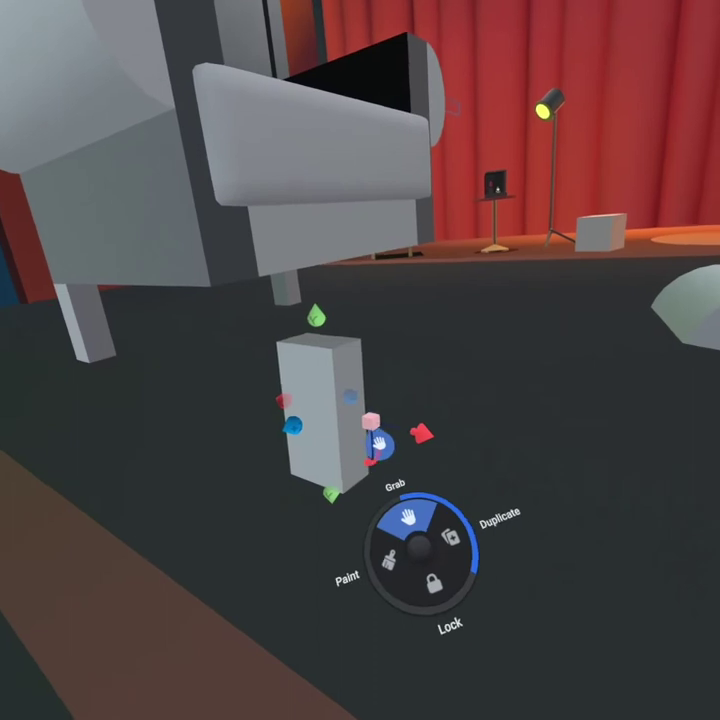
pyautogui.click(365, 468)
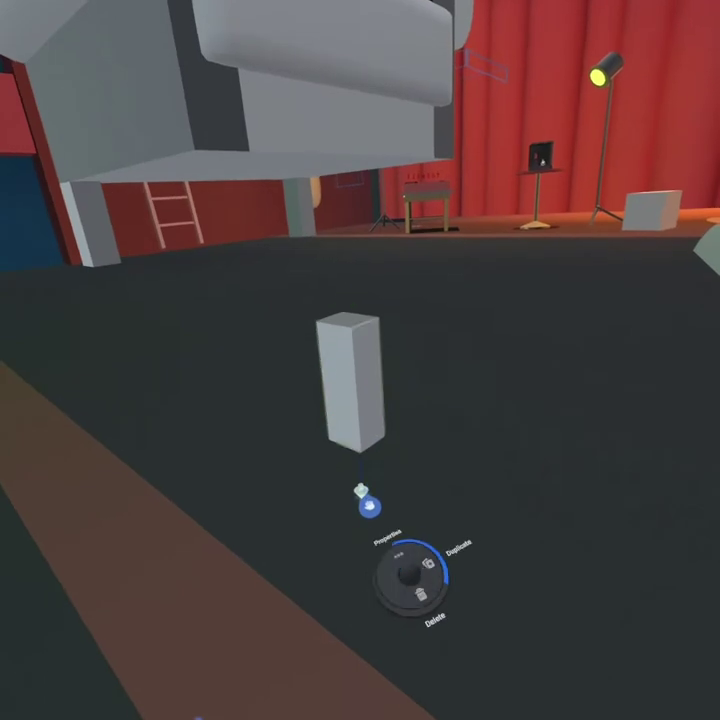
pyautogui.click(363, 508)
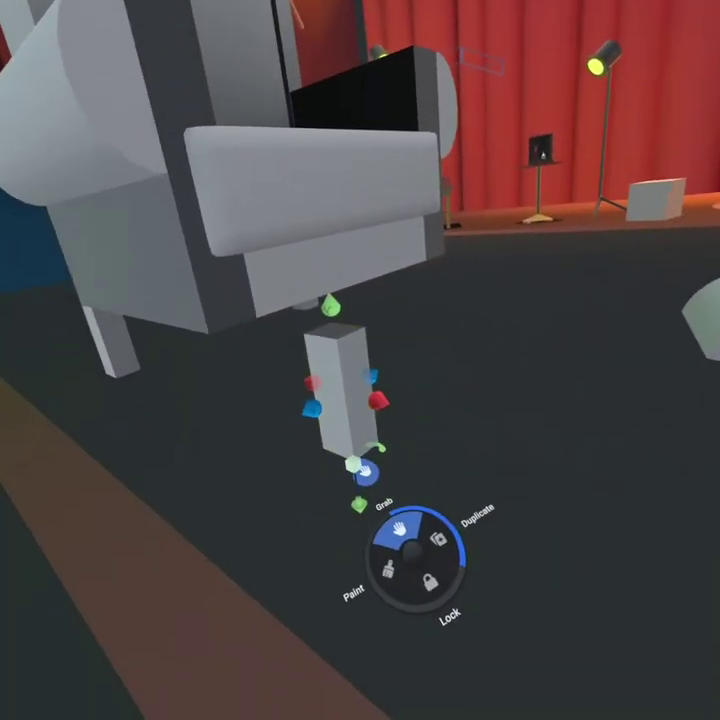
pyautogui.click(352, 512)
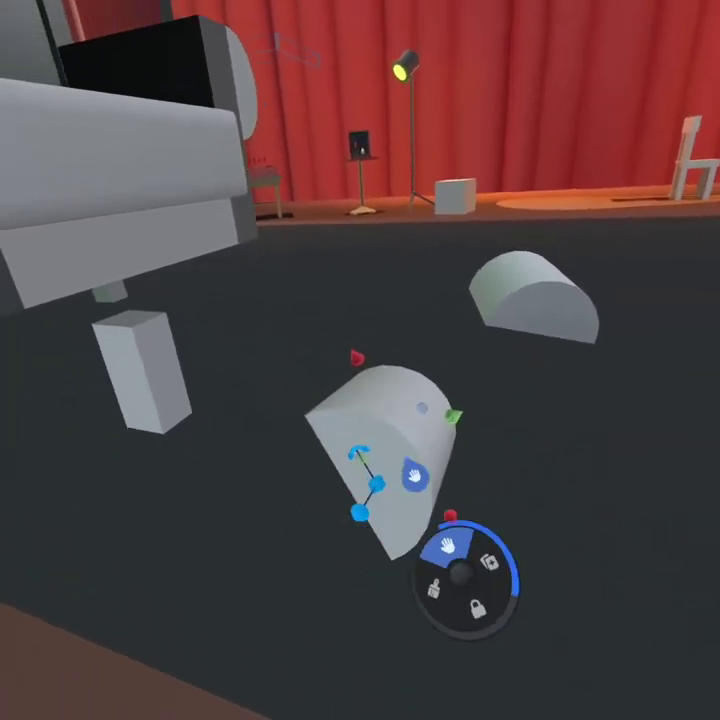
# - Place a second half cylinder against the upright block and resize it into a thin curved piece for the front leg
pyautogui.click(442, 485)
pyautogui.moveTo(442, 485); pyautogui.dragTo(341, 474)
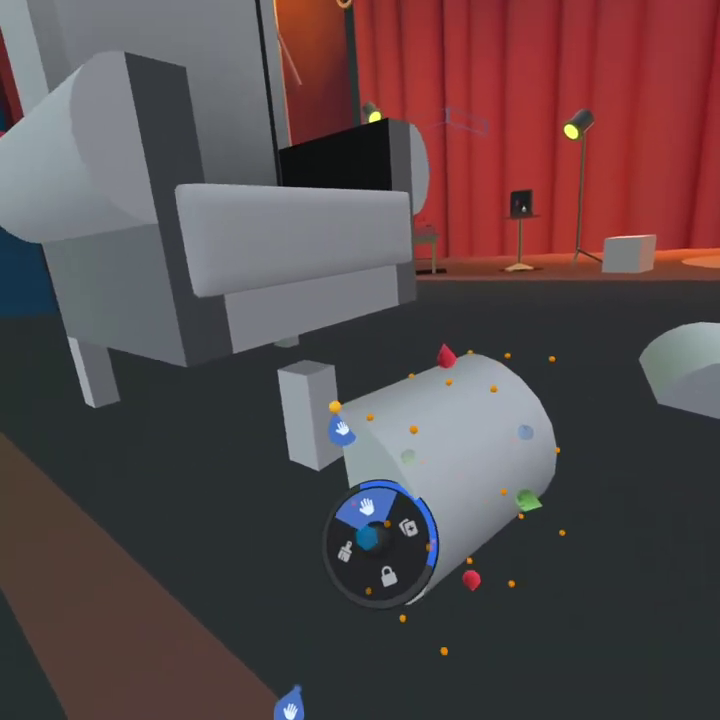
pyautogui.moveTo(355, 430); pyautogui.dragTo(402, 543)
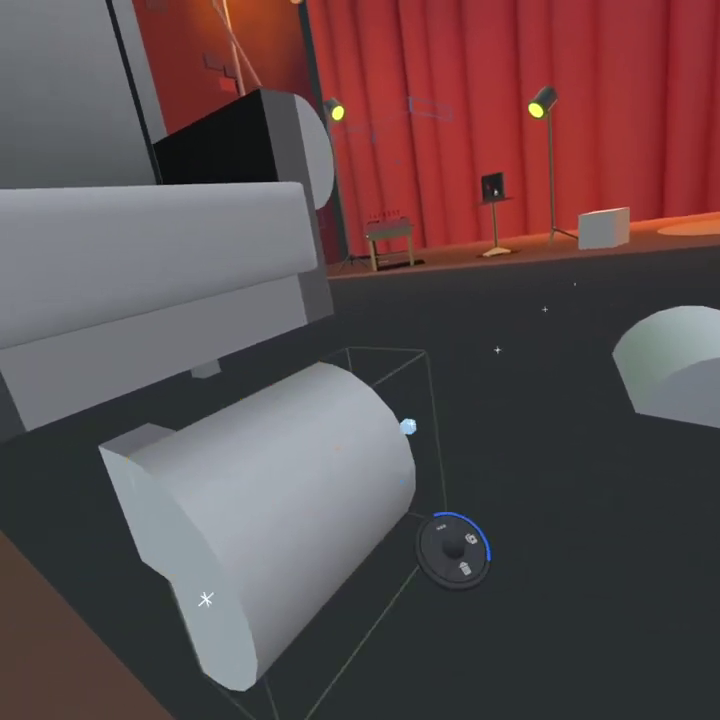
pyautogui.moveTo(455, 550); pyautogui.dragTo(381, 363)
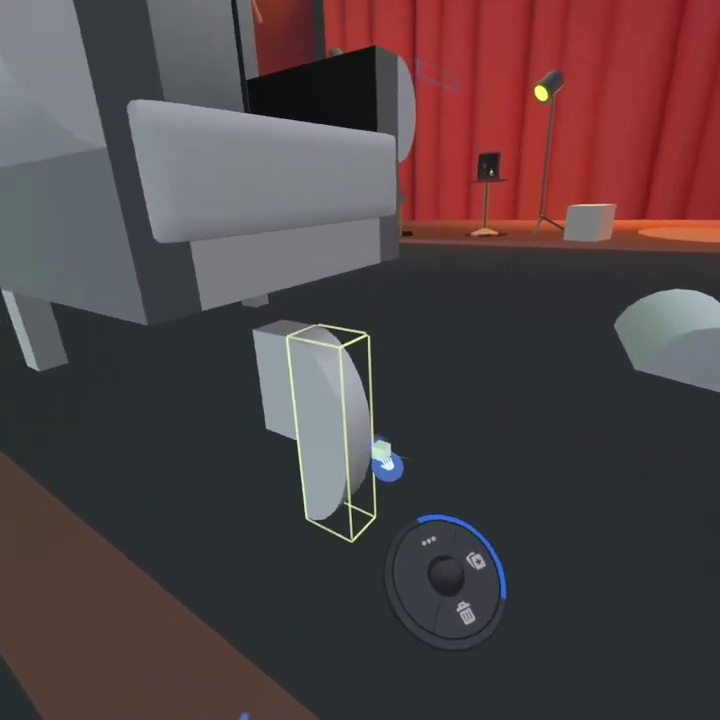
pyautogui.click(390, 455)
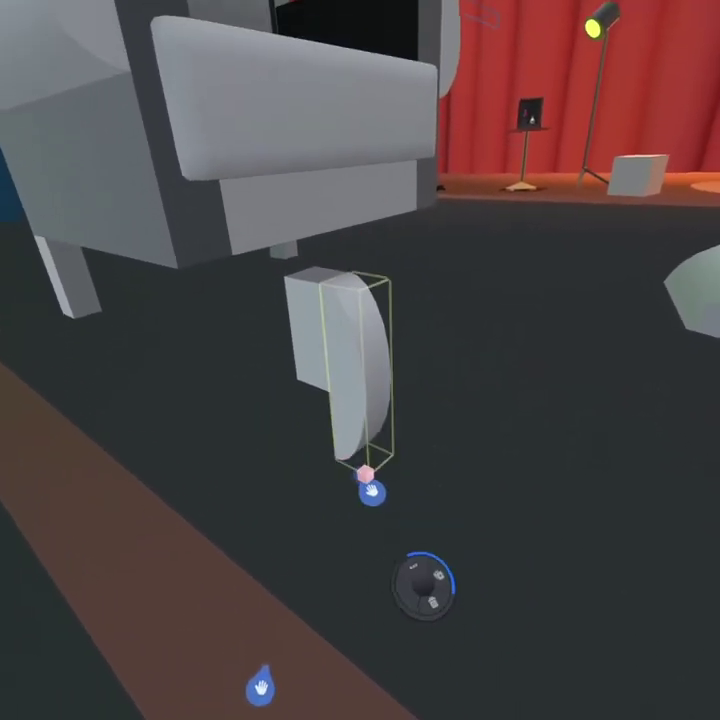
pyautogui.click(362, 478)
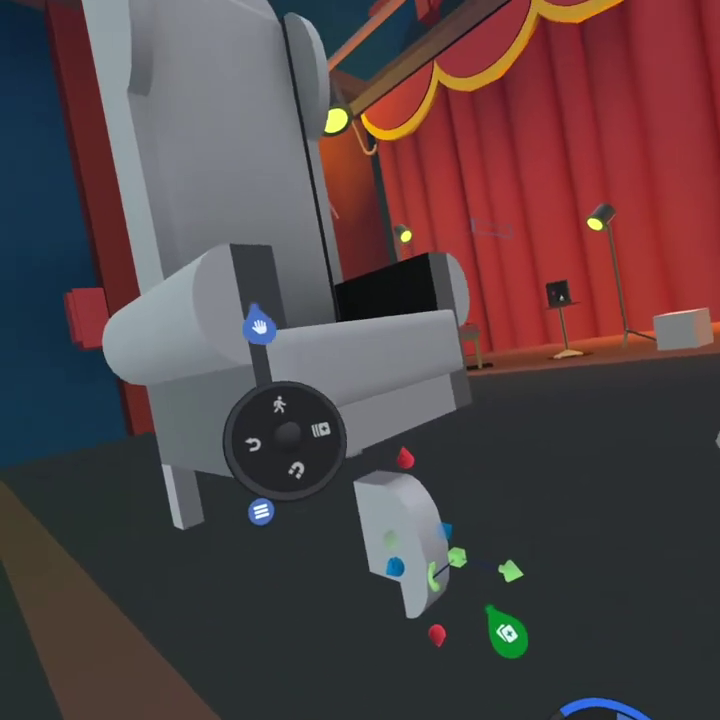
# - Turn on snapping, duplicate the thin half cylinder of the front leg and rotate the copy to curve backwards
pyautogui.click(290, 483)
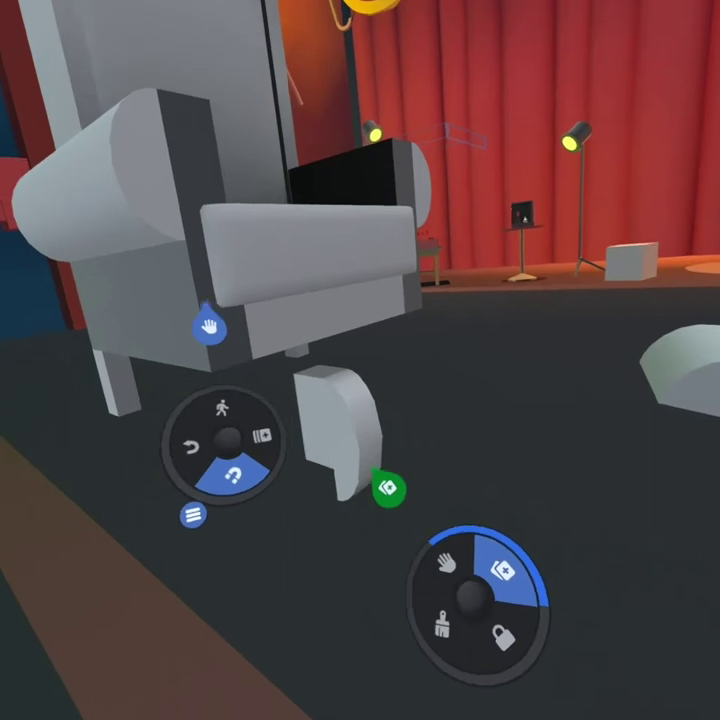
pyautogui.click(388, 488)
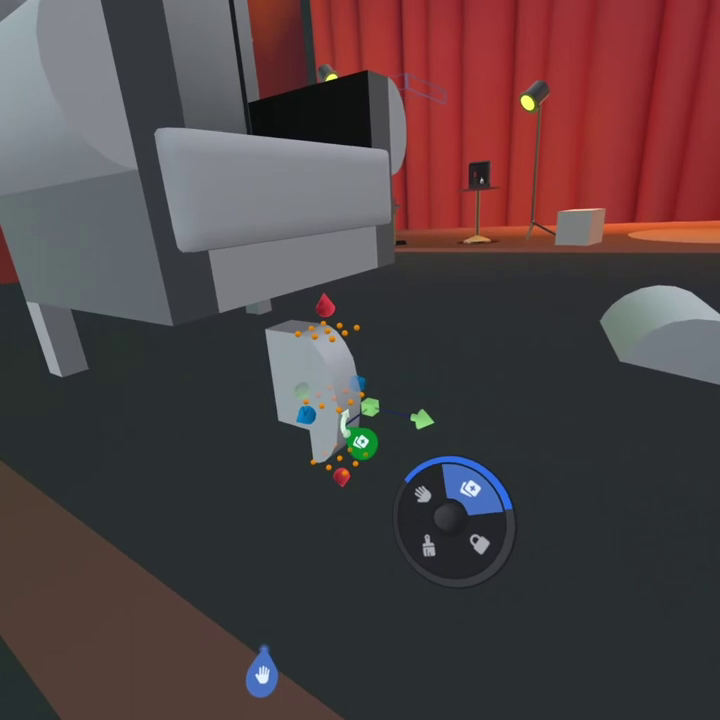
pyautogui.click(362, 443)
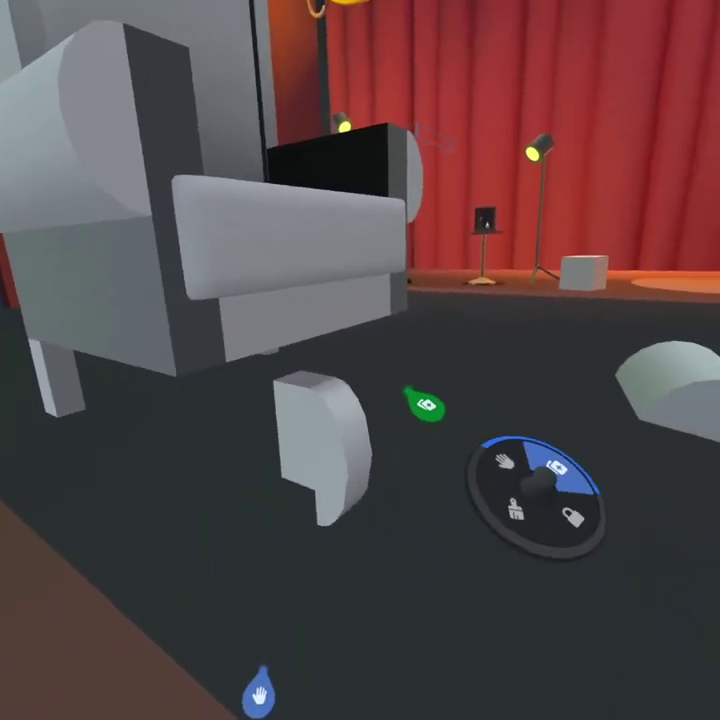
pyautogui.click(318, 382)
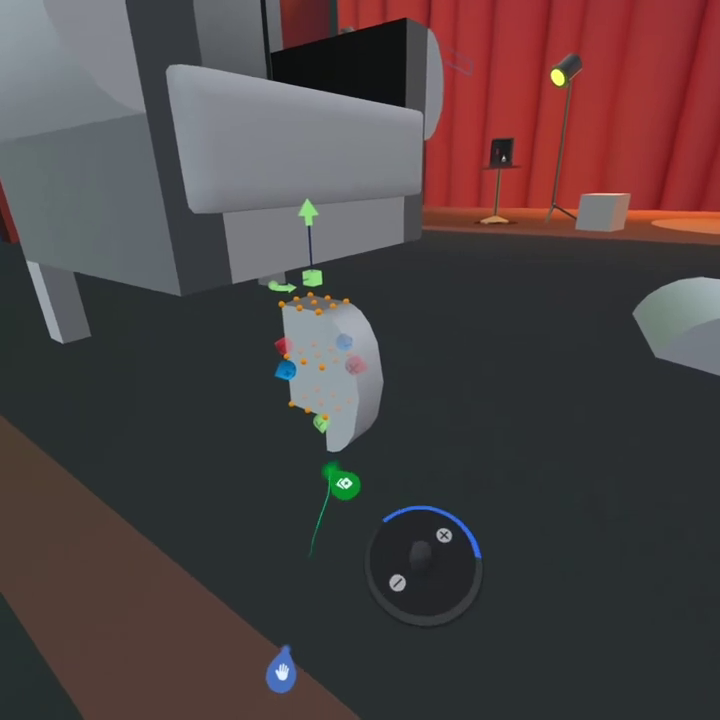
pyautogui.click(340, 480)
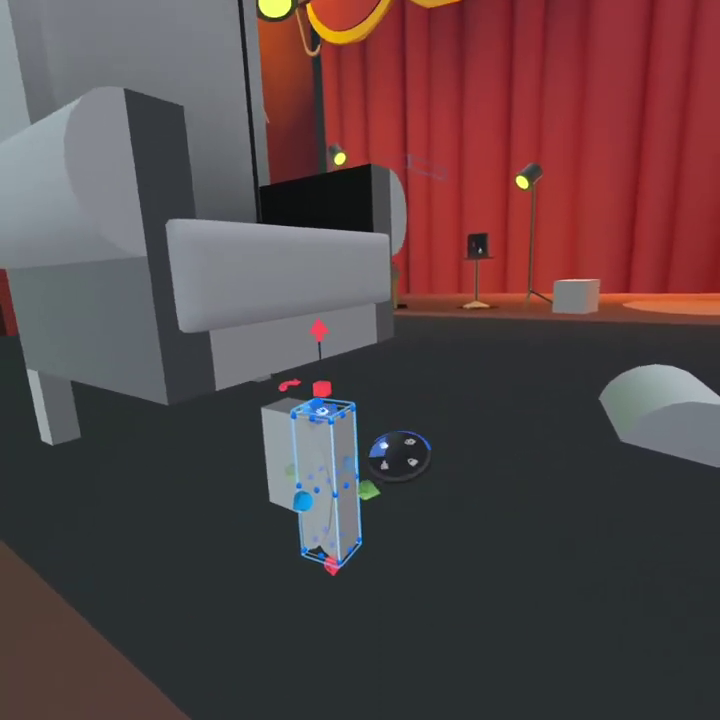
# - Try to move the reversed half cylinder down and back so it sits beneath the upright leg block
pyautogui.click(326, 268)
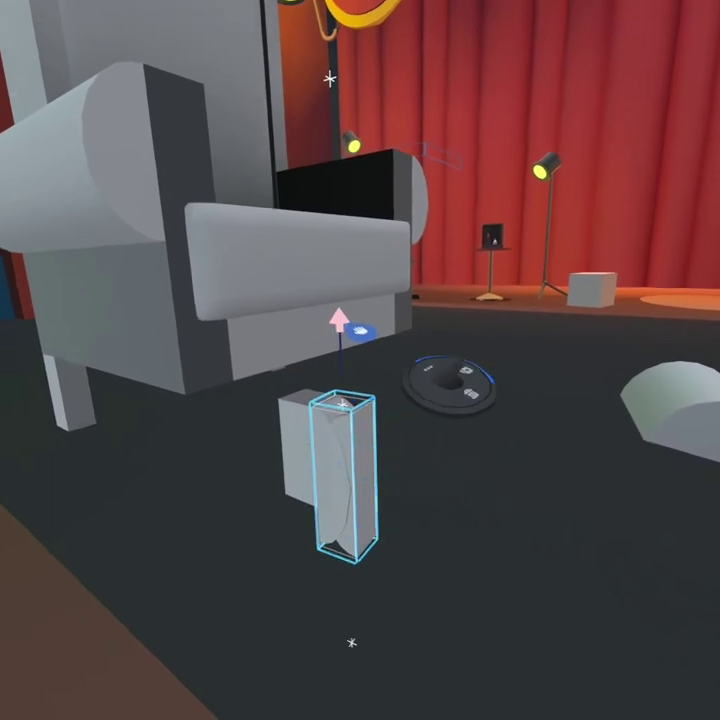
pyautogui.click(343, 404)
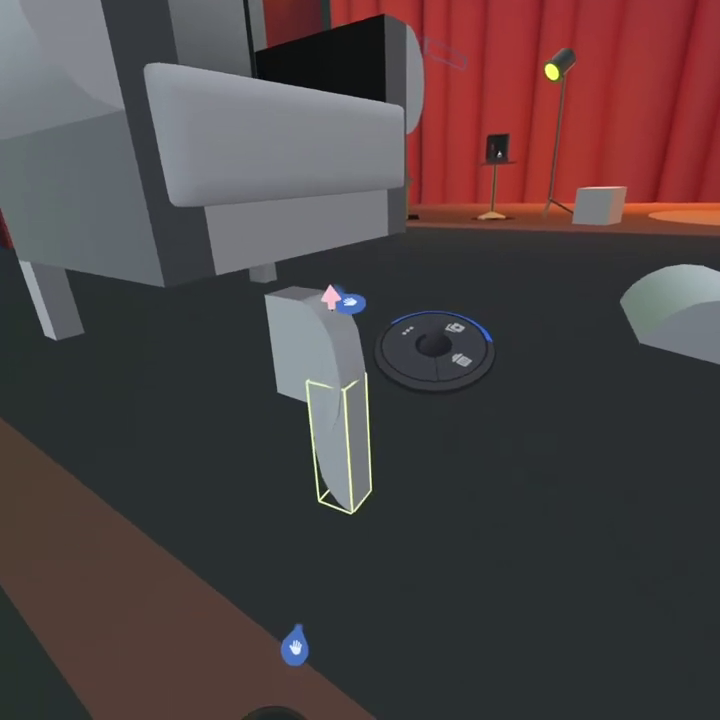
pyautogui.click(340, 450)
pyautogui.click(418, 470)
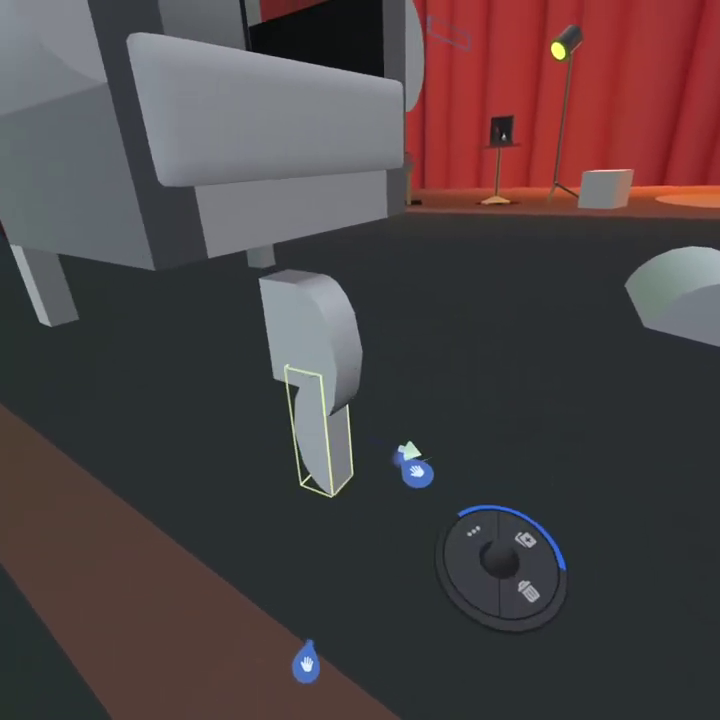
pyautogui.moveTo(418, 482); pyautogui.dragTo(415, 580)
pyautogui.click(415, 580)
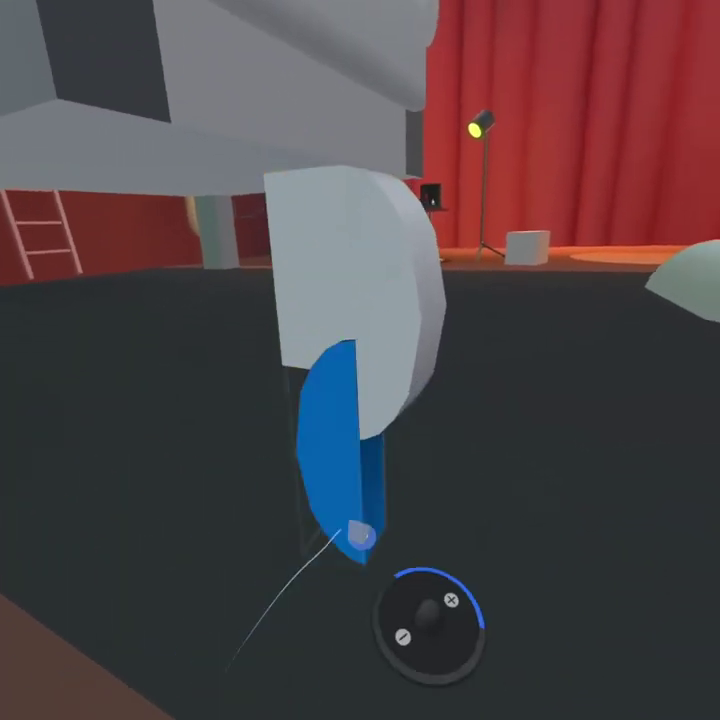
# - Try to snap the lower curve's top corner to the block's bottom corner and adjust the leg's proportions
pyautogui.click(322, 548)
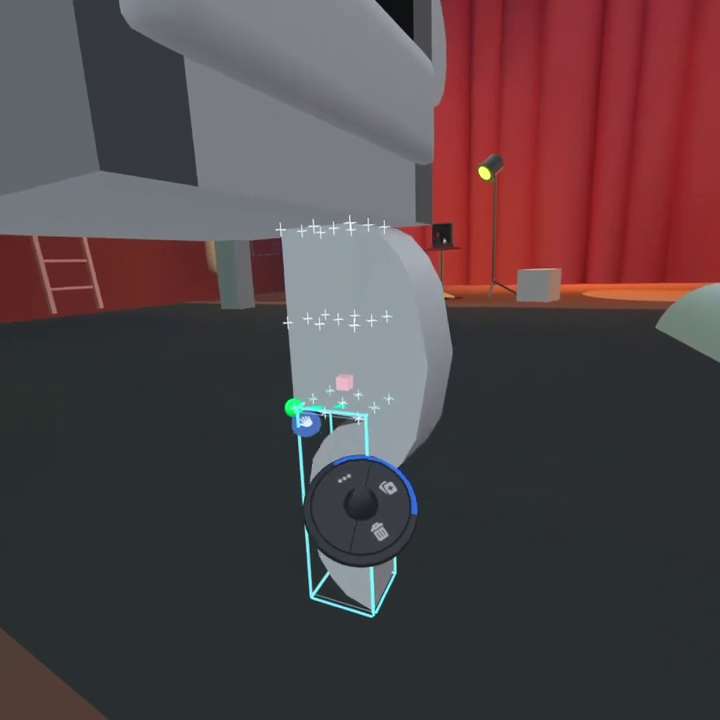
pyautogui.click(300, 420)
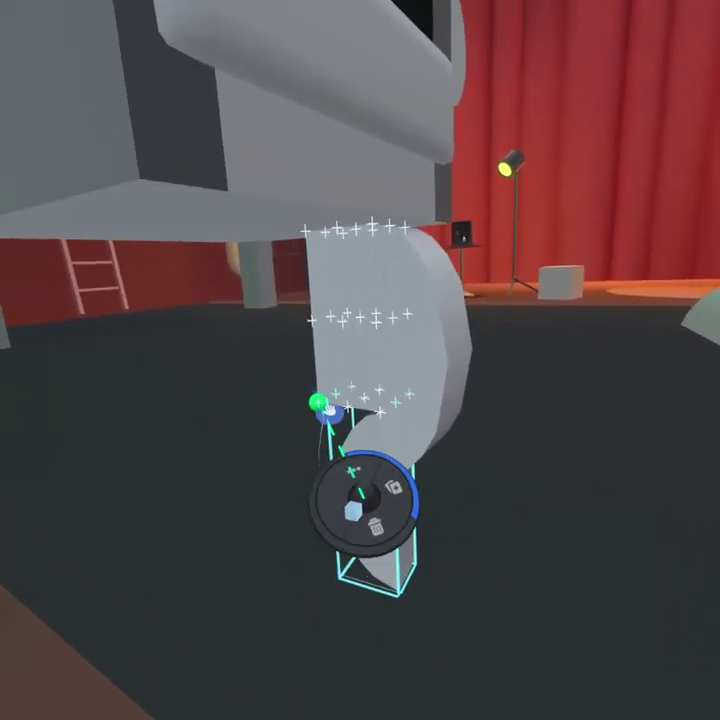
pyautogui.moveTo(352, 492); pyautogui.dragTo(371, 397)
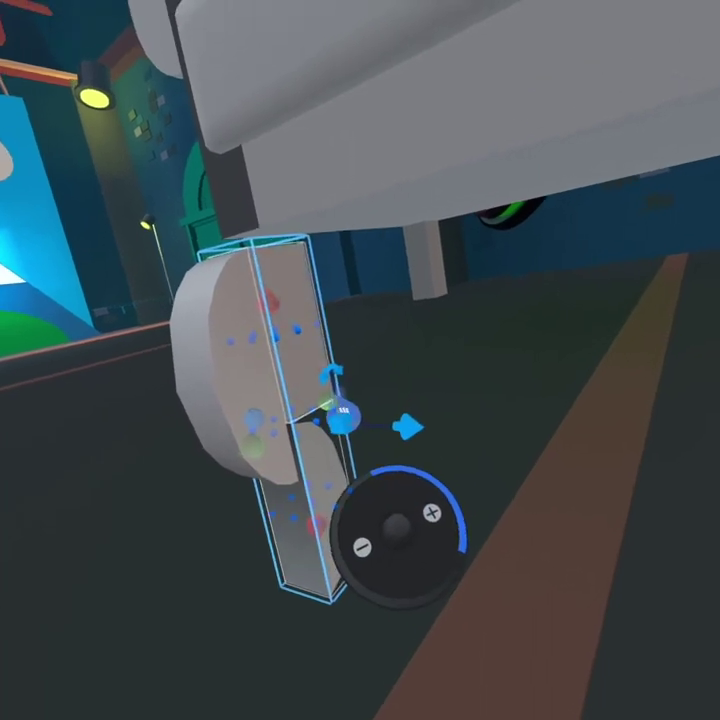
pyautogui.click(318, 465)
pyautogui.moveTo(345, 462); pyautogui.dragTo(460, 430)
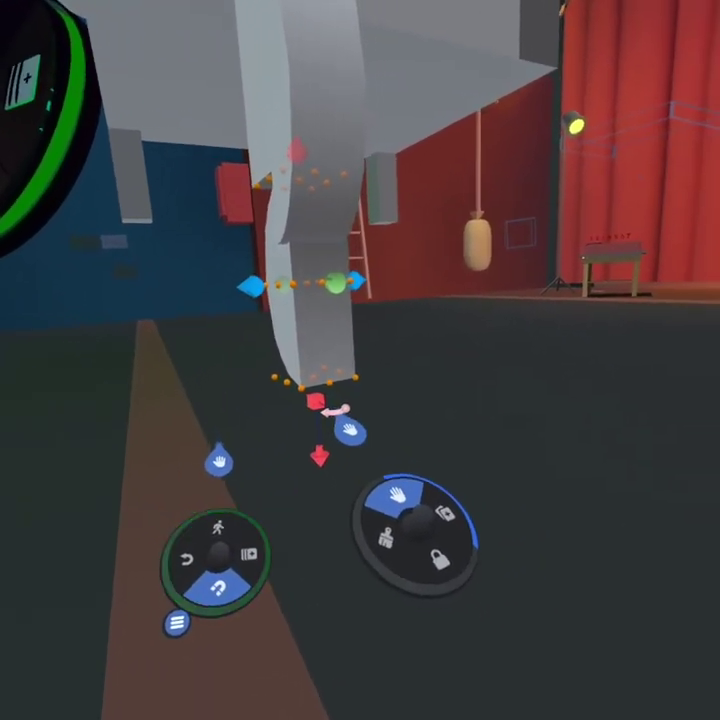
pyautogui.moveTo(349, 432); pyautogui.dragTo(386, 628)
pyautogui.moveTo(405, 463); pyautogui.dragTo(406, 413)
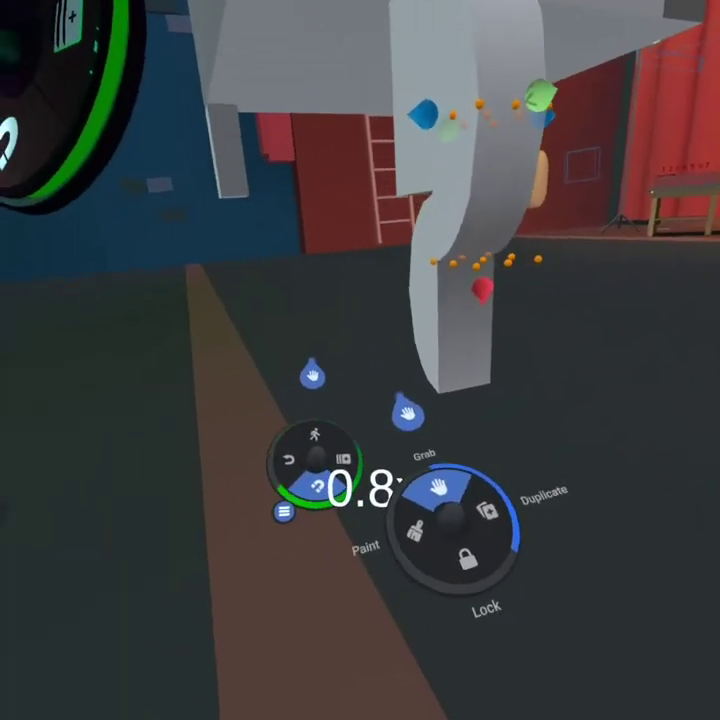
pyautogui.moveTo(321, 431); pyautogui.dragTo(353, 518)
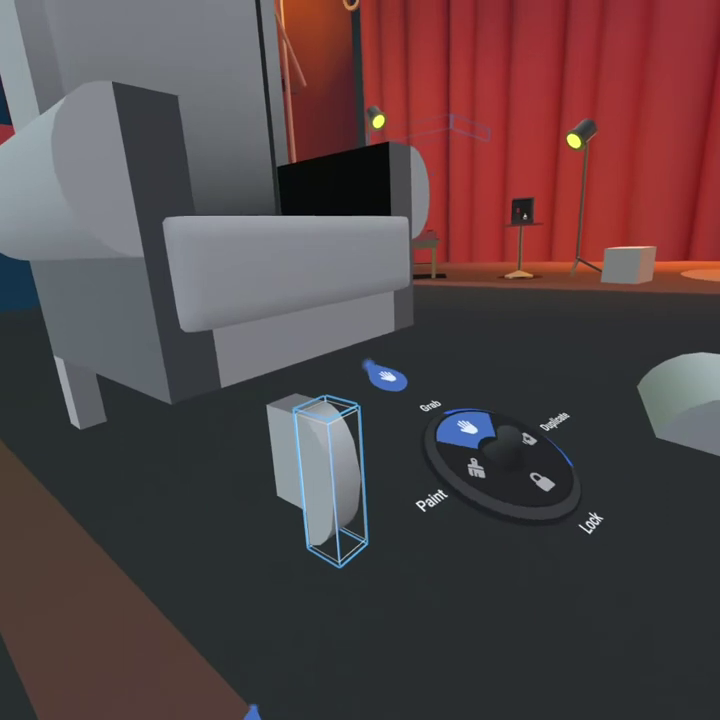
# - Rotate the duplicated half cylinder to curve backwards and move it down beneath the upright leg block
pyautogui.click(345, 440)
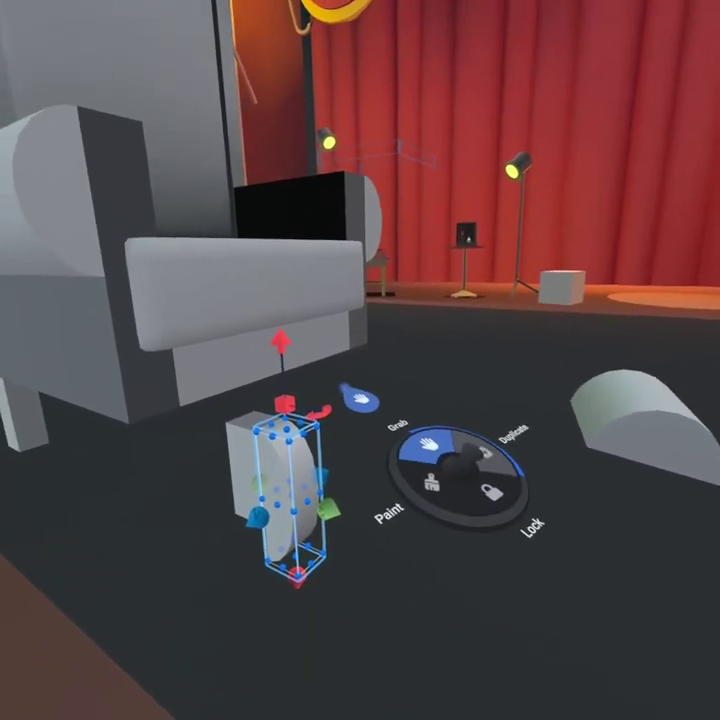
pyautogui.click(355, 405)
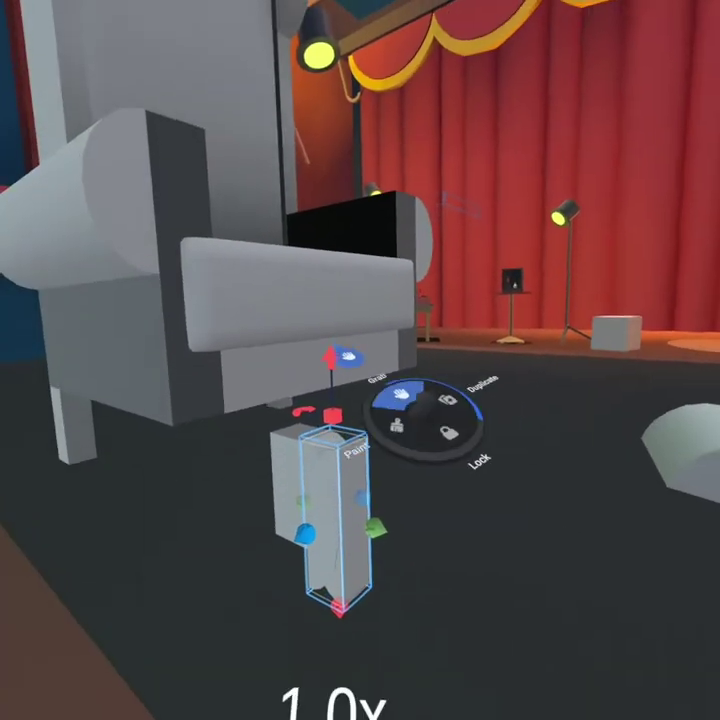
pyautogui.moveTo(338, 500); pyautogui.dragTo(354, 516)
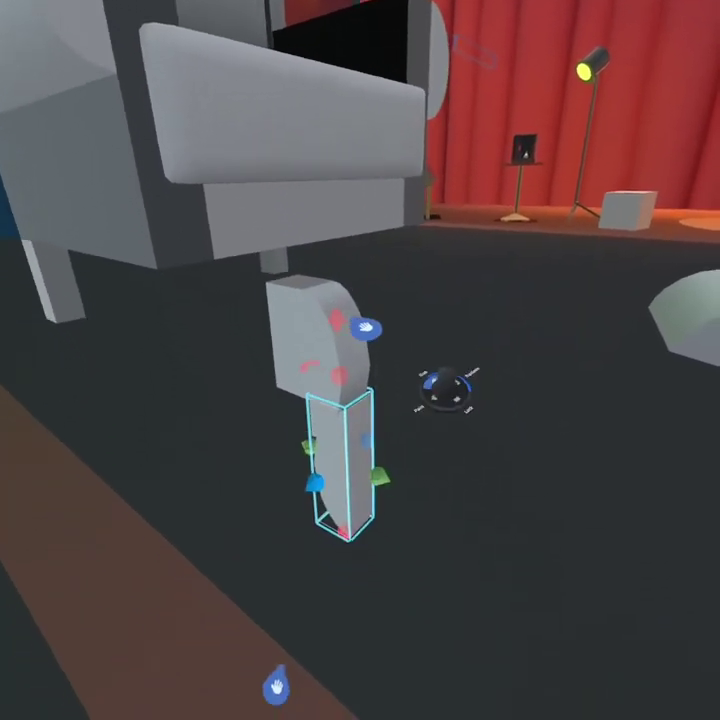
pyautogui.click(405, 495)
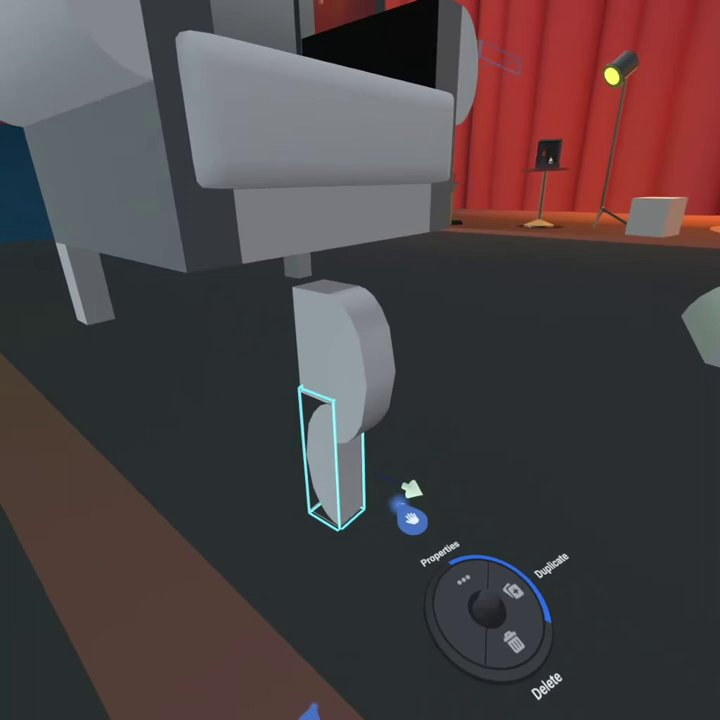
# - Snap the lower curve's top corner to the bottom of the upright block and adjust its height
pyautogui.click(381, 495)
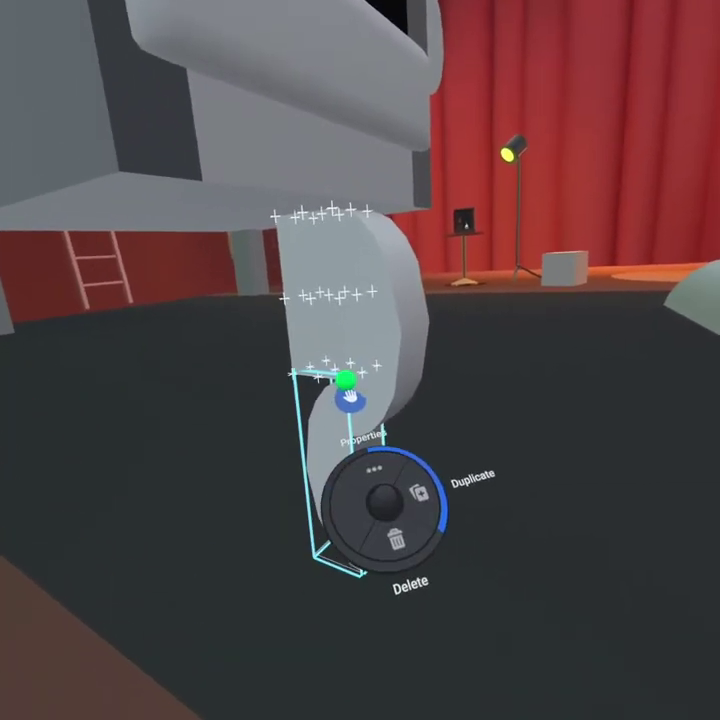
pyautogui.moveTo(406, 560); pyautogui.dragTo(455, 505)
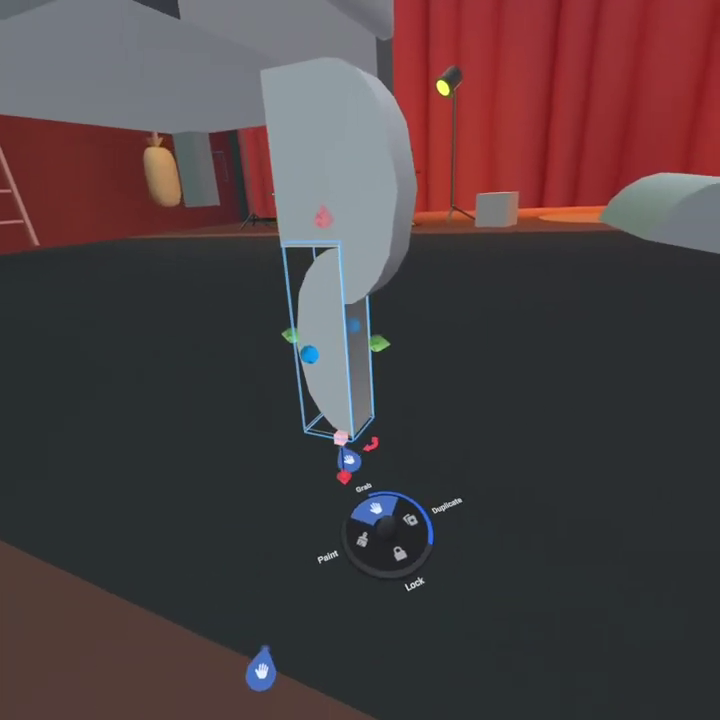
pyautogui.moveTo(363, 526); pyautogui.dragTo(430, 645)
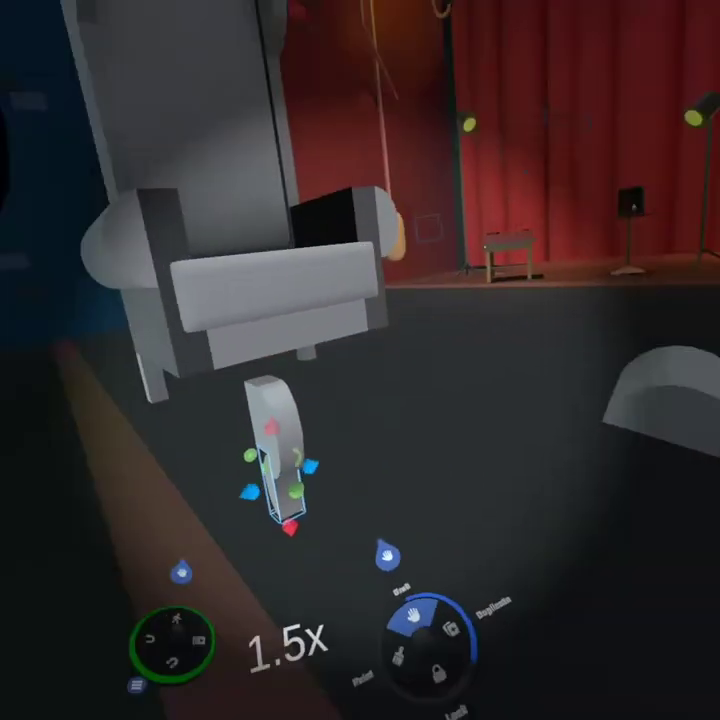
# - Finish the curved leg with a small foot and place matching legs under both front corners of the chair
pyautogui.moveTo(416, 450); pyautogui.dragTo(428, 465)
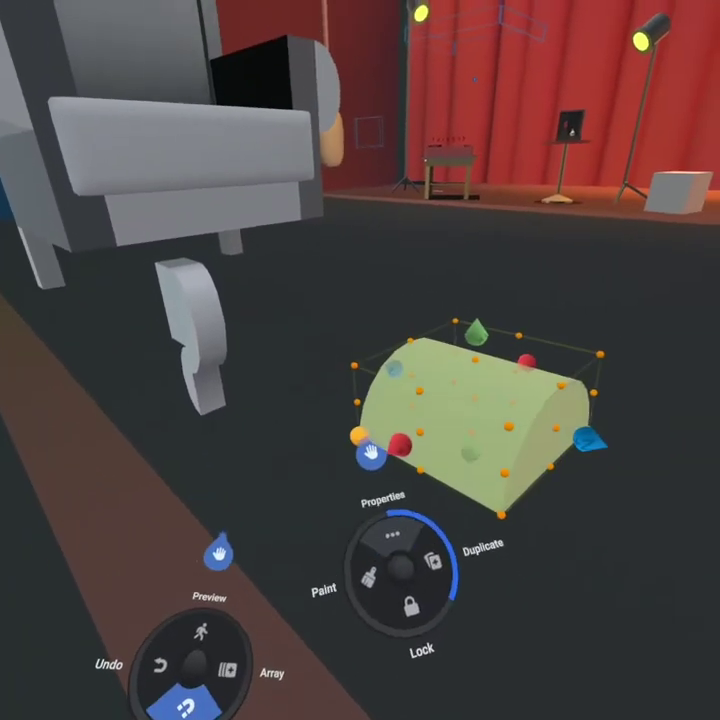
pyautogui.moveTo(371, 455); pyautogui.dragTo(397, 441)
pyautogui.moveTo(312, 405); pyautogui.dragTo(368, 506)
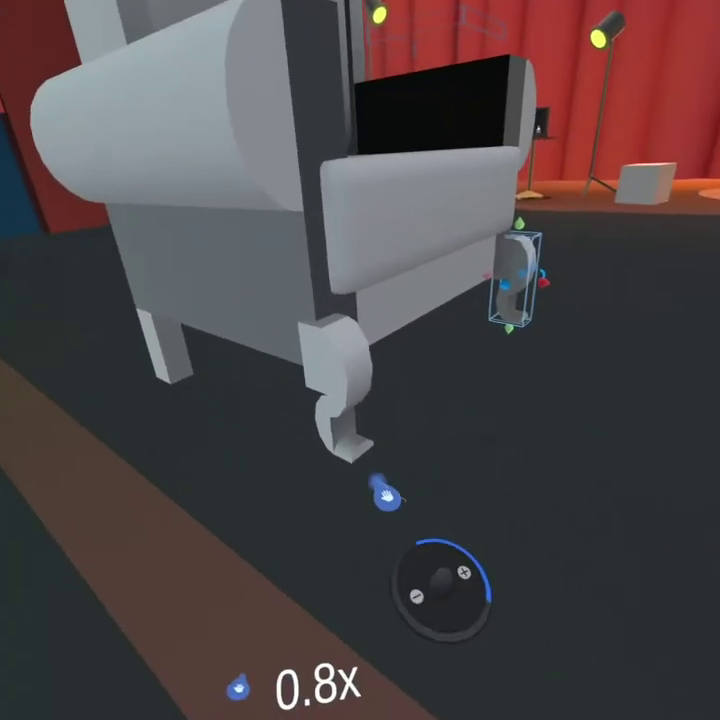
pyautogui.click(392, 497)
pyautogui.click(385, 505)
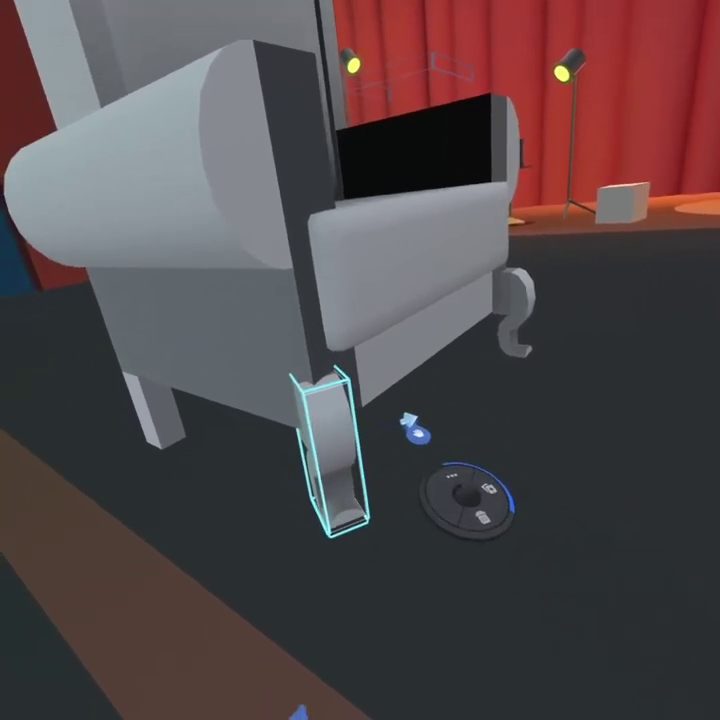
# - Rotate the front legs so their feet point diagonally outward from the chair's corners
pyautogui.moveTo(287, 708); pyautogui.dragTo(390, 515)
pyautogui.click(362, 466)
pyautogui.moveTo(360, 560); pyautogui.dragTo(362, 450)
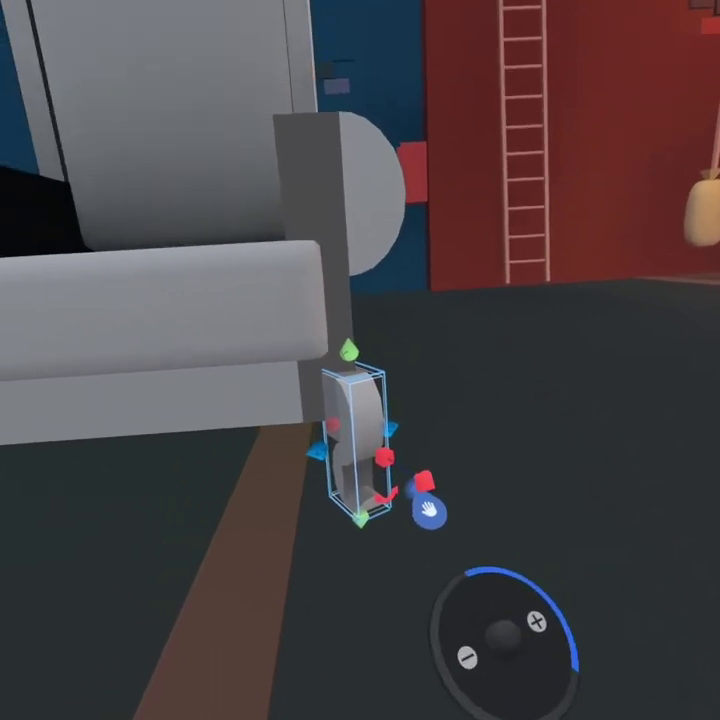
pyautogui.click(413, 445)
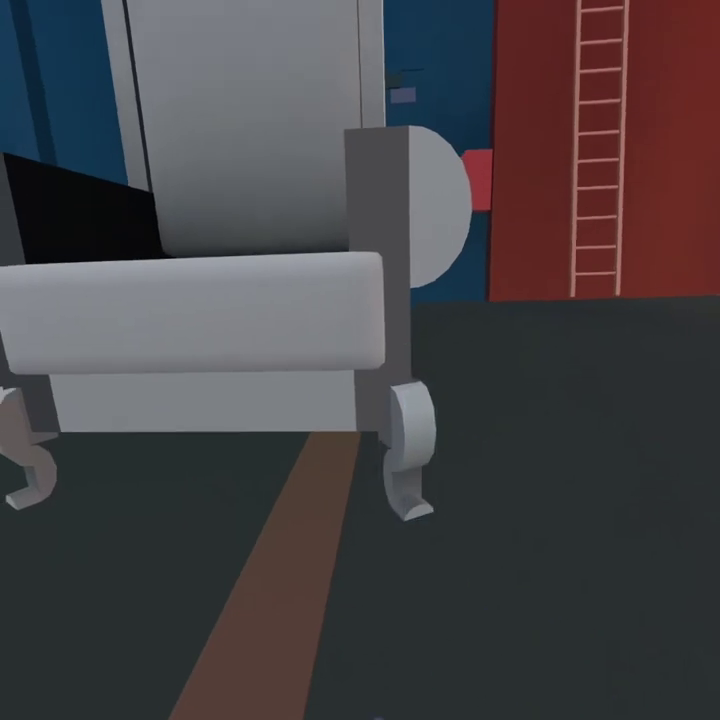
# - Select both front legs and shift them together into place under the front corners of the chair
pyautogui.moveTo(443, 412); pyautogui.dragTo(113, 637)
pyautogui.moveTo(443, 560); pyautogui.dragTo(318, 481)
pyautogui.click(300, 385)
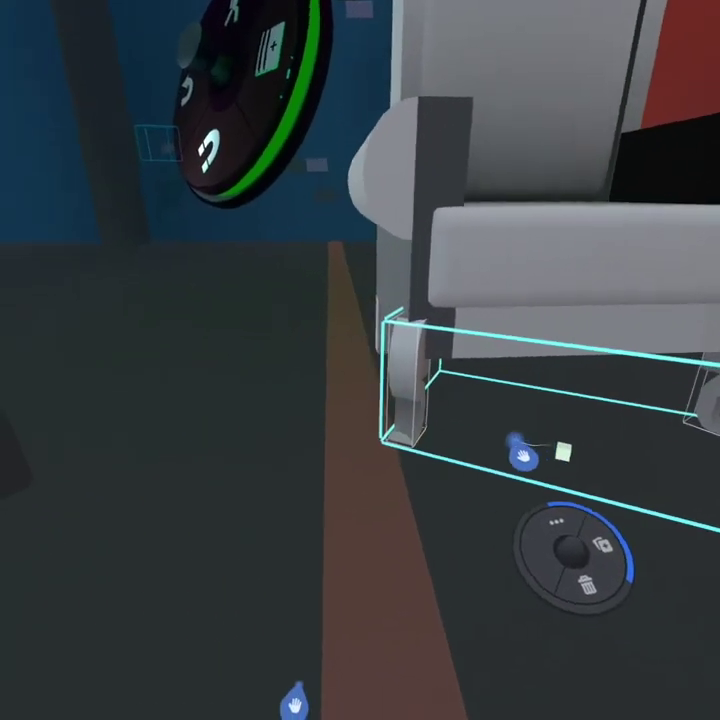
pyautogui.click(321, 450)
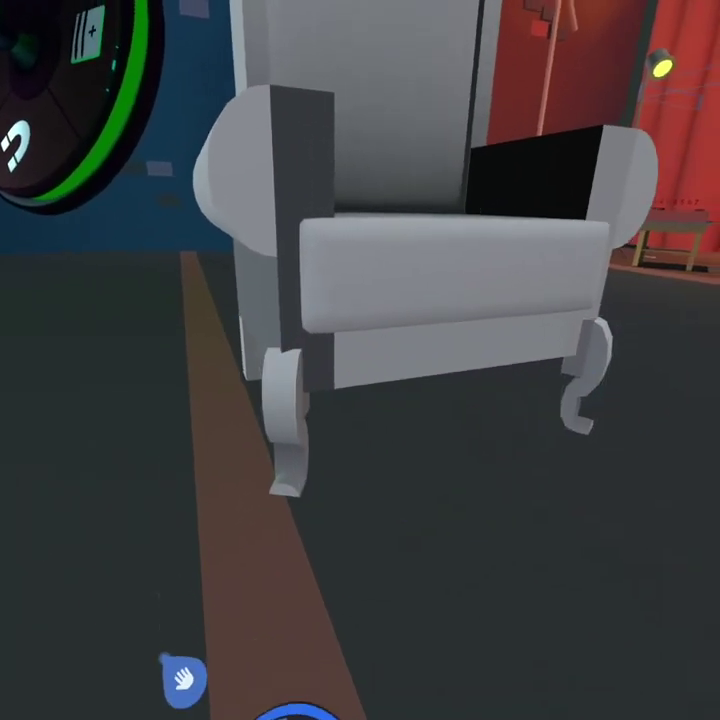
# - Select the two armrests of the chair, and pick out a single armrest for editing
pyautogui.moveTo(185, 678); pyautogui.dragTo(365, 563)
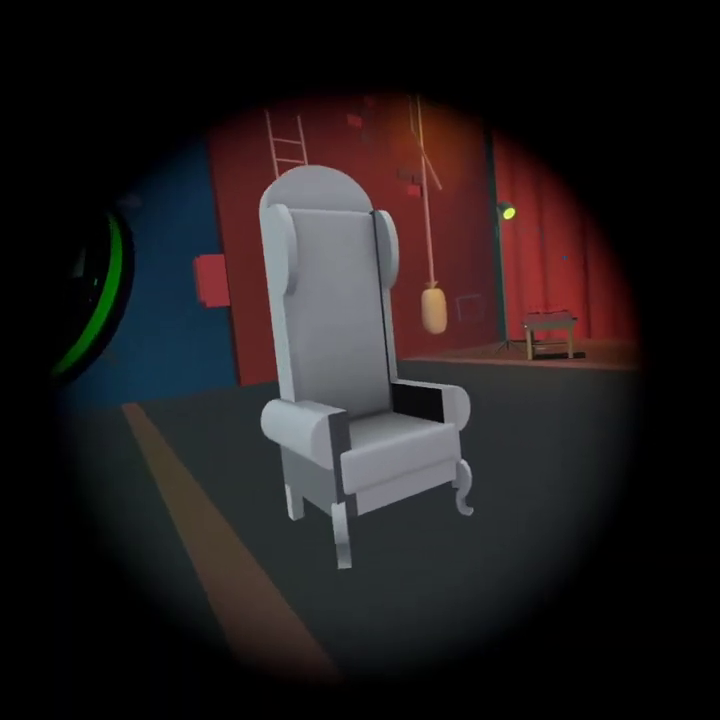
pyautogui.moveTo(430, 660); pyautogui.dragTo(298, 425)
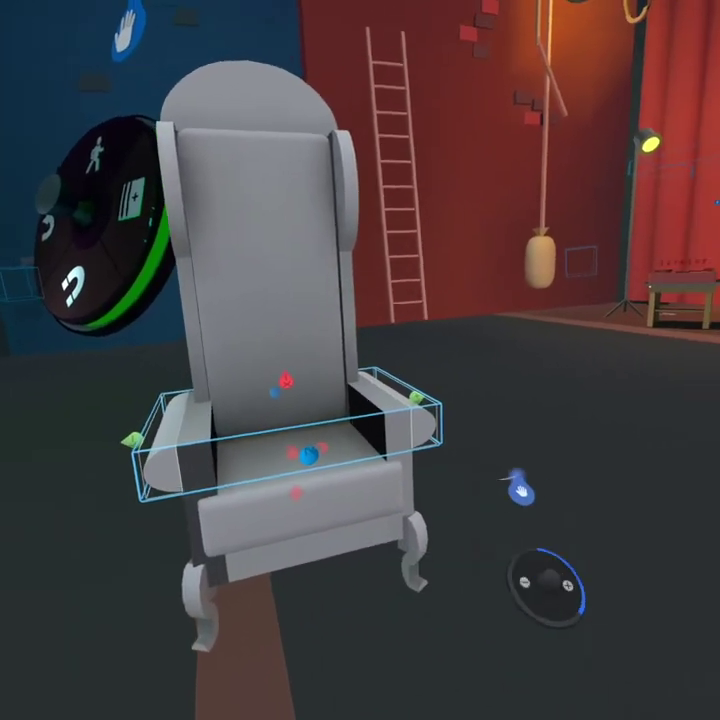
pyautogui.click(517, 490)
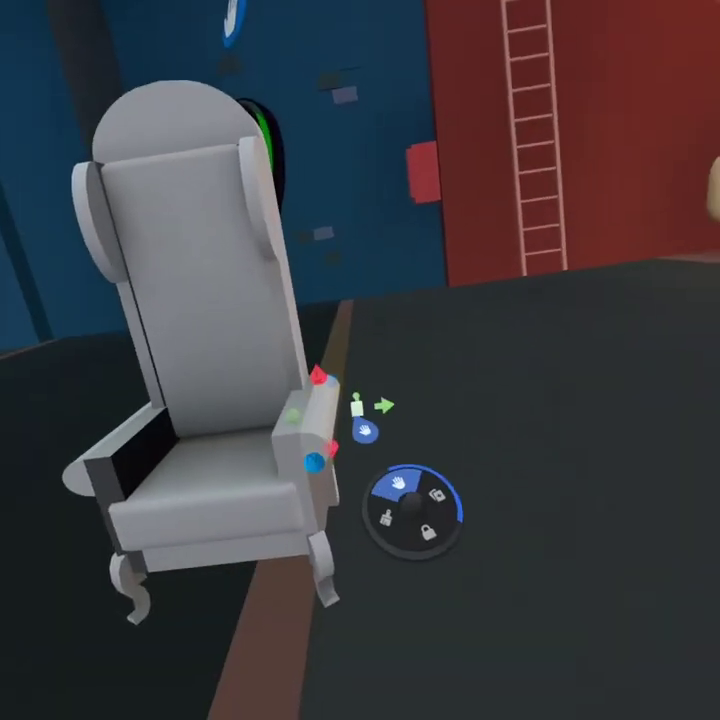